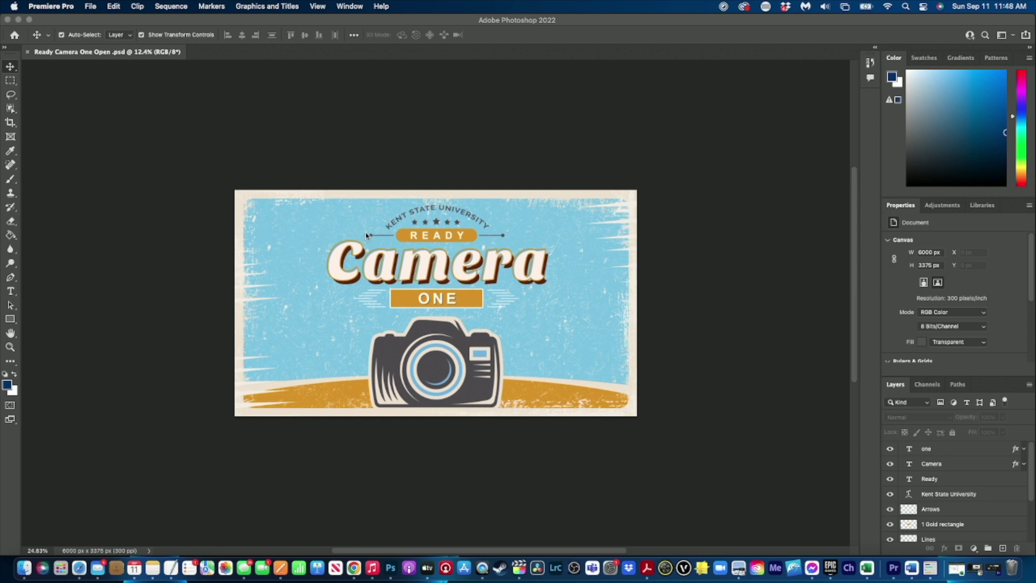
Review the layer stack of the Ready Camera One Open PSD, from the text layers down to the background.
scroll(957, 465, "down", 2)
scroll(958, 470, "up", 2)
scroll(949, 502, "down", 3)
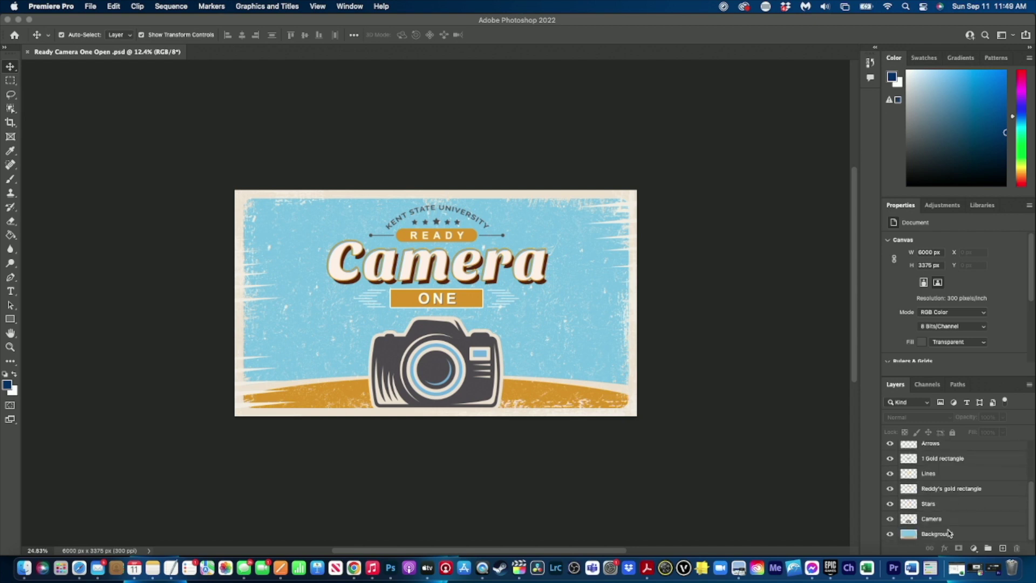
scroll(953, 518, "up", 3)
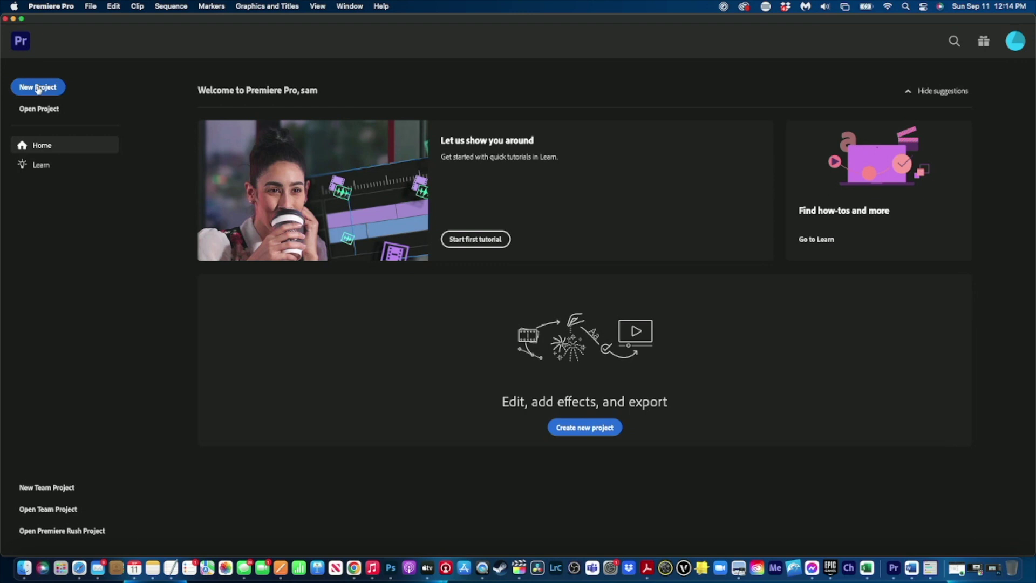
In Premiere Pro, create a new project named open with the Ready Camera One Open PSD from the Desktop as its media.
left_click(38, 87)
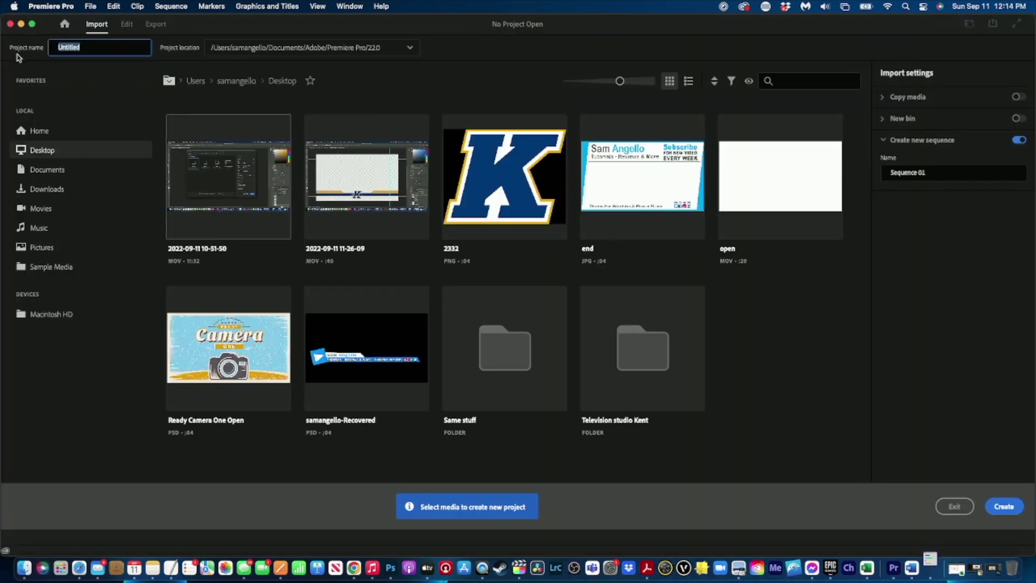
double_click(83, 48)
type("open")
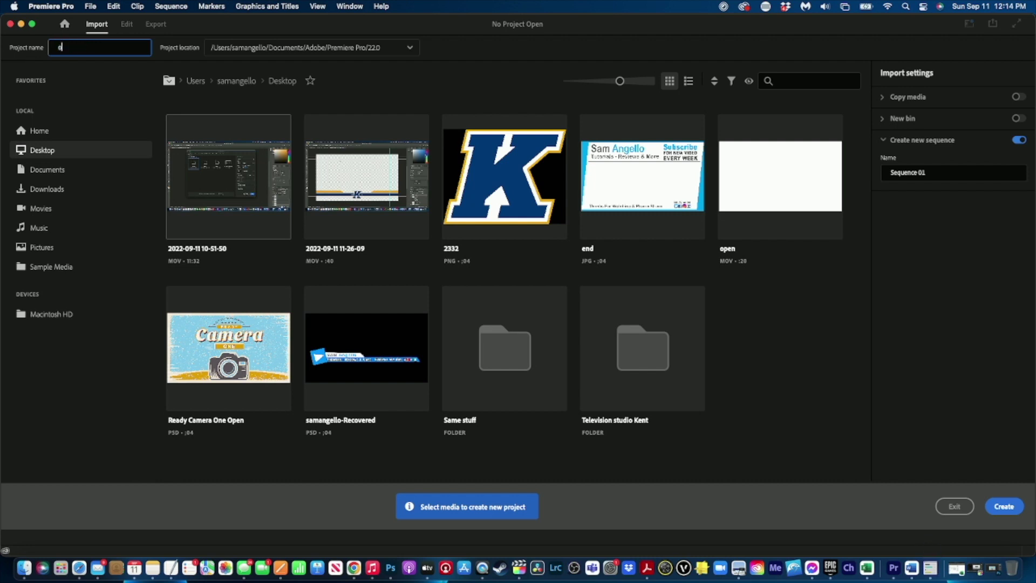
mouse_move(195, 353)
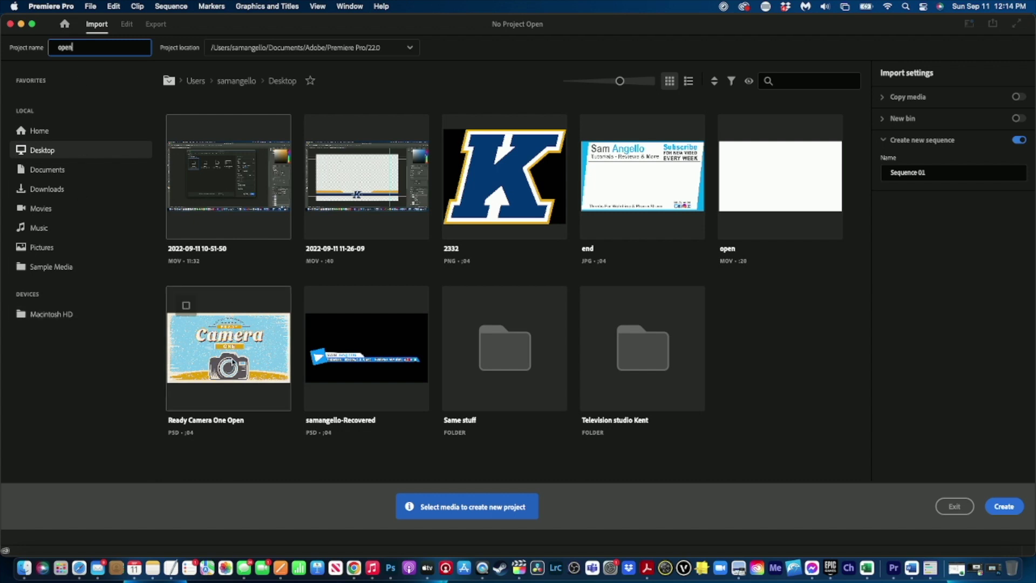
left_click(187, 305)
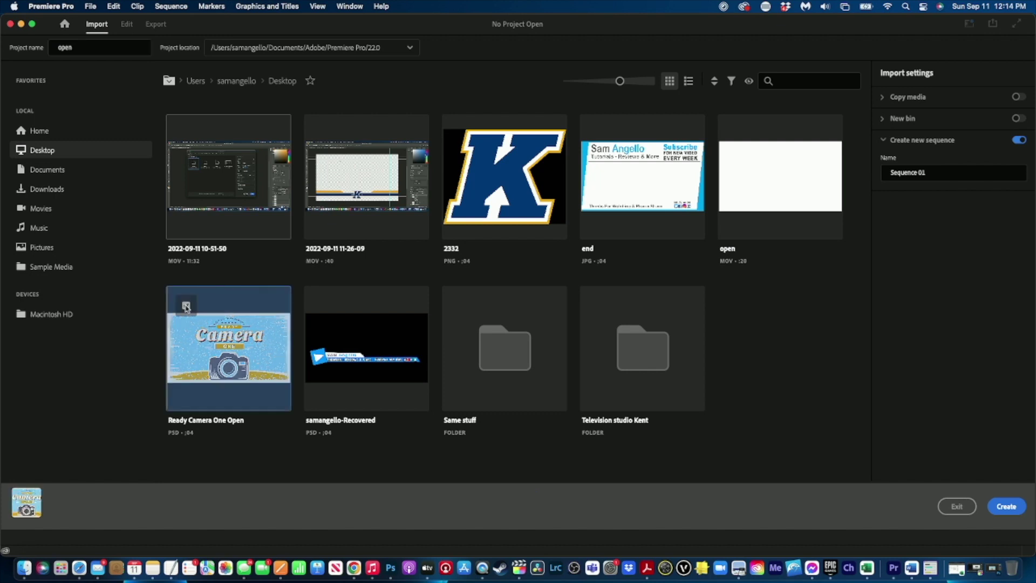
left_click(1005, 507)
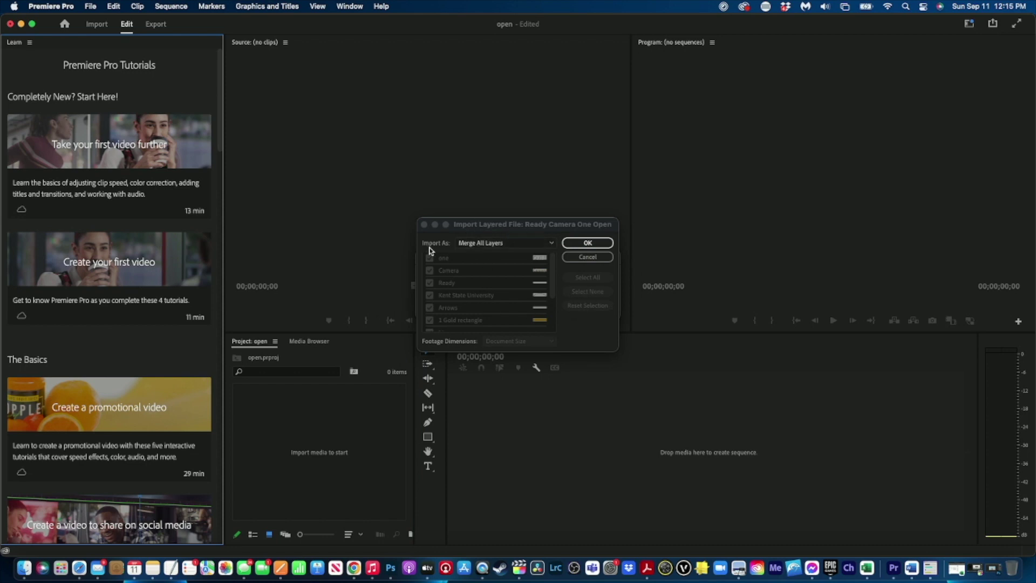
Import the layered Ready Camera One Open file as a Sequence with all its layers included.
left_click(551, 245)
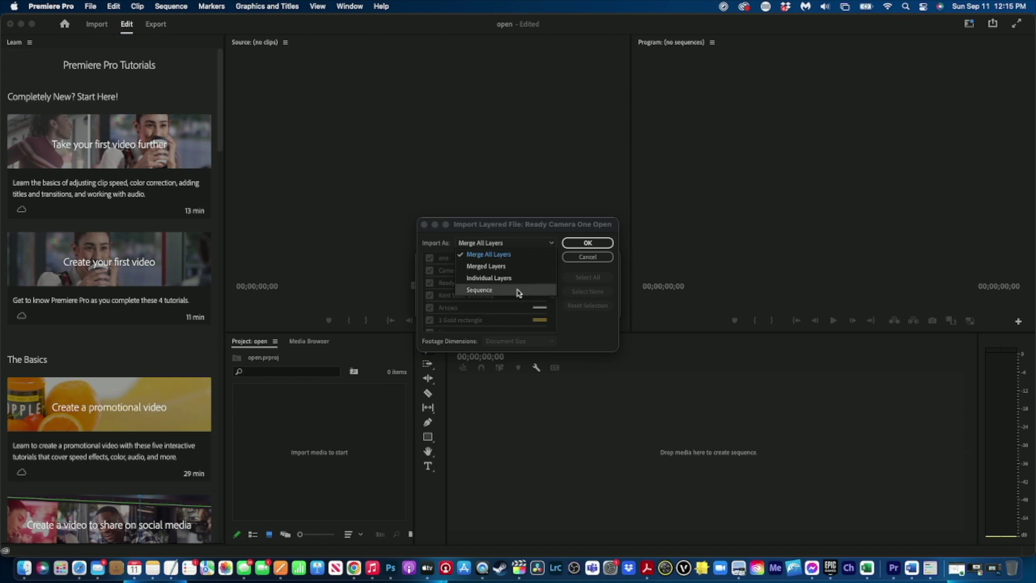
left_click(480, 291)
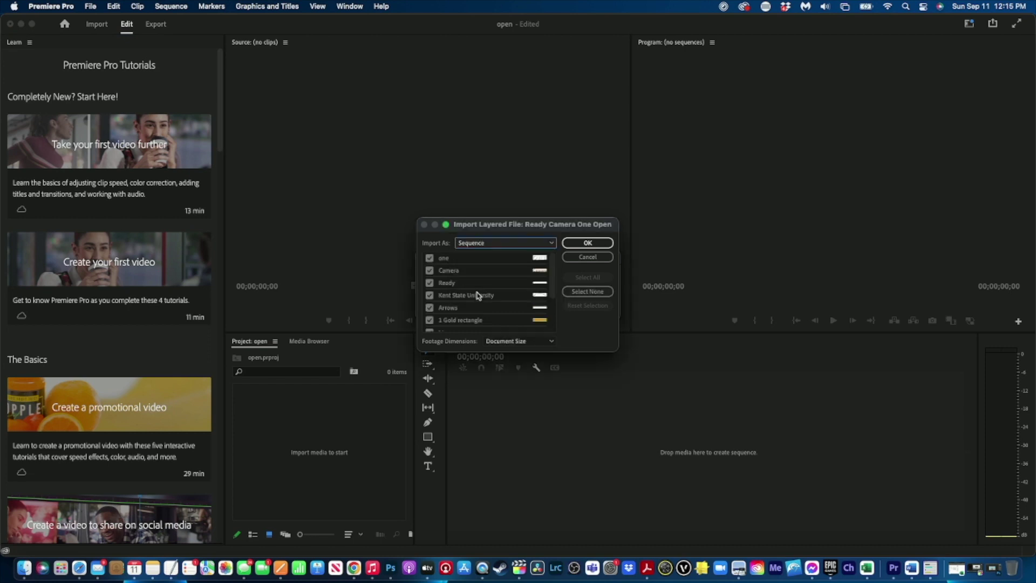
left_click(583, 243)
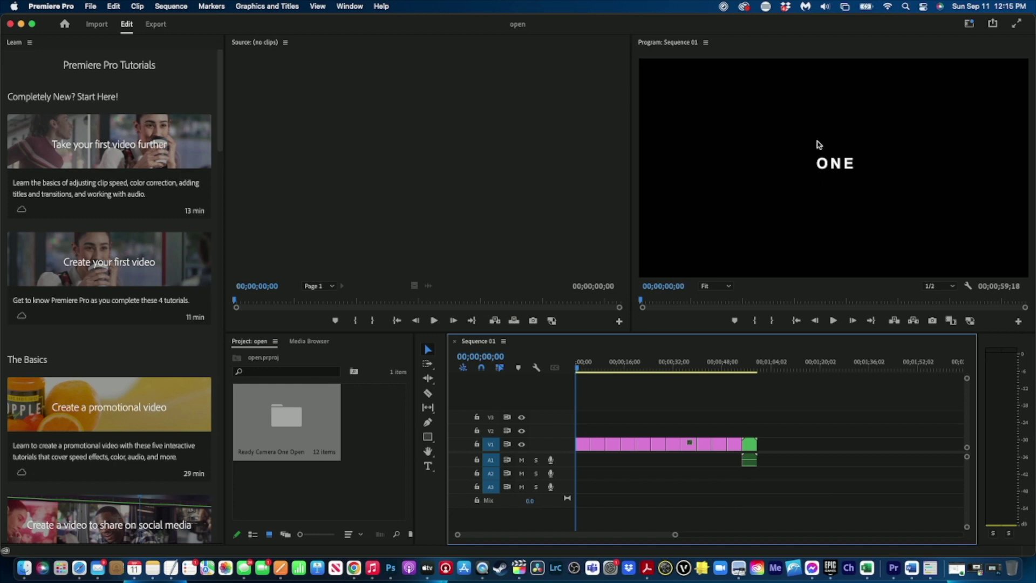
Switch to the Essentials workspace and preview the imported layer clips in Sequence 01.
left_click(969, 23)
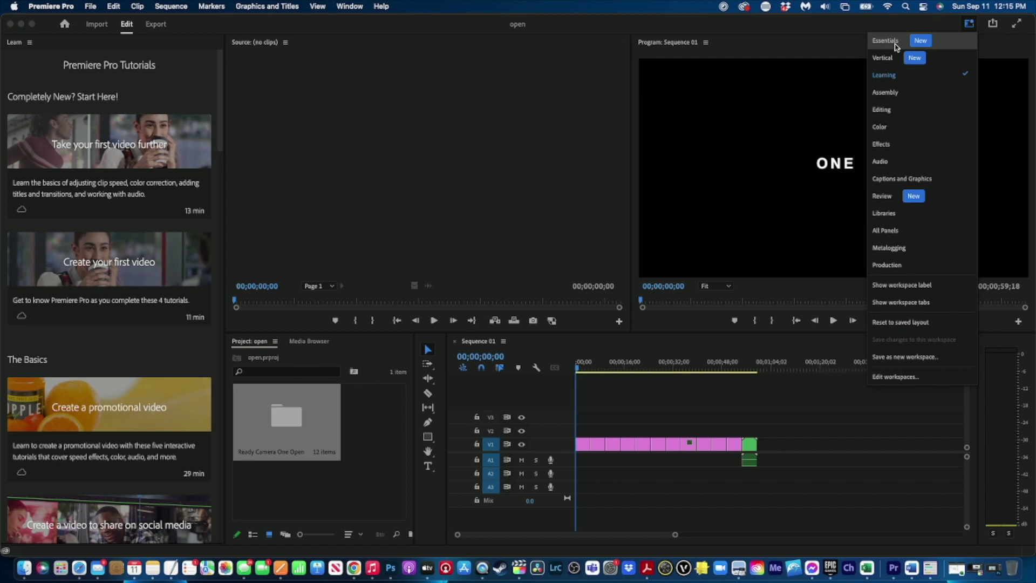
left_click(885, 42)
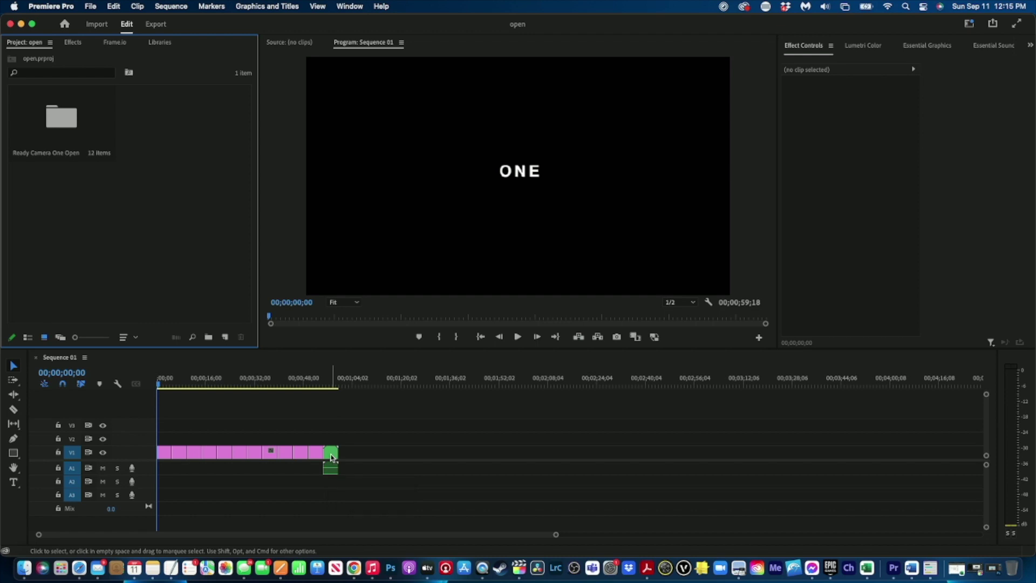
left_click(259, 384)
left_click(278, 379)
left_click(272, 381)
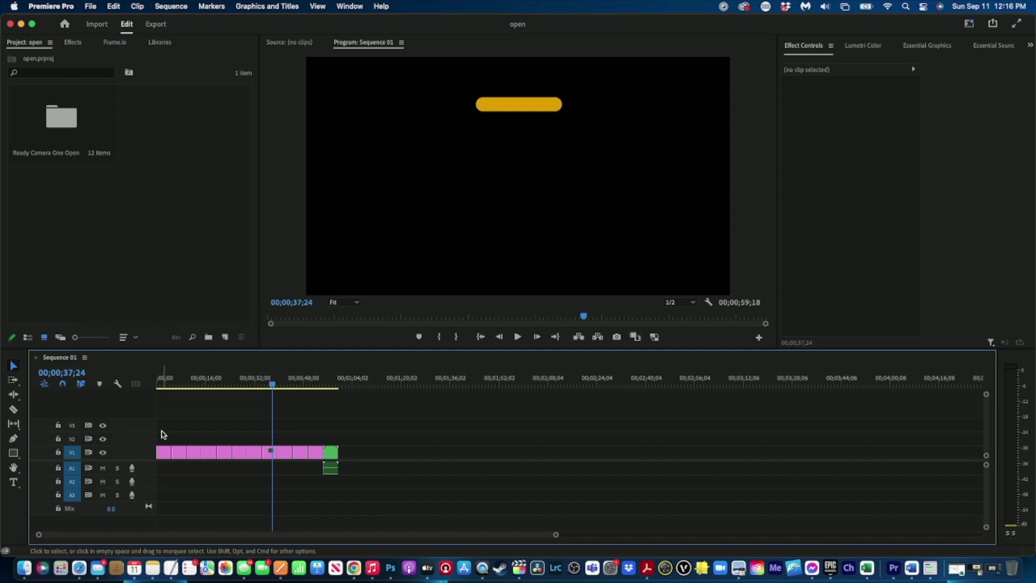
Delete the individual layer clips from Sequence 01 and move the green nested Ready Camera One Open clip to the sequence start.
left_click_drag(162, 435, 317, 452)
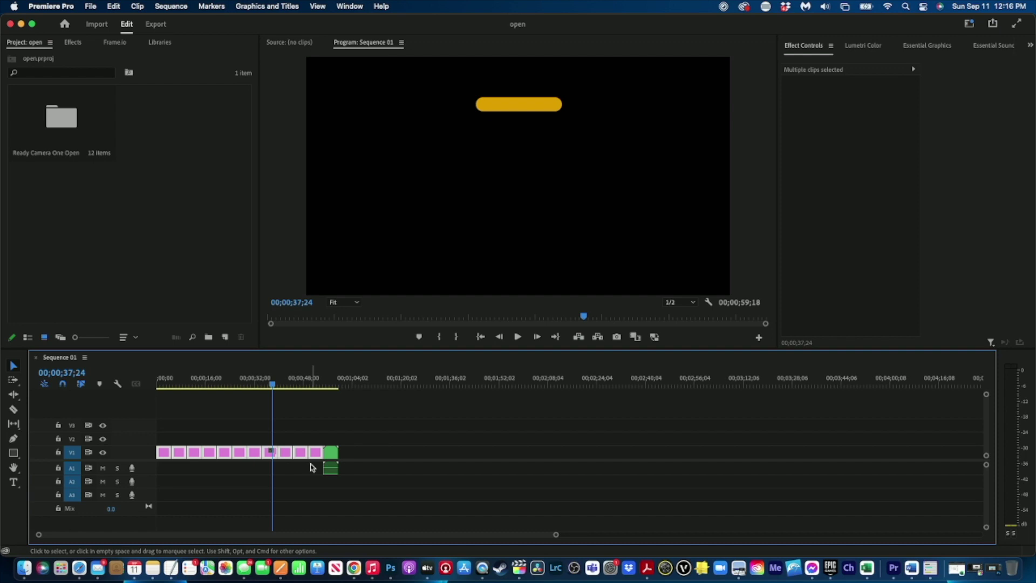
key("Delete")
left_click_drag(332, 459, 154, 453)
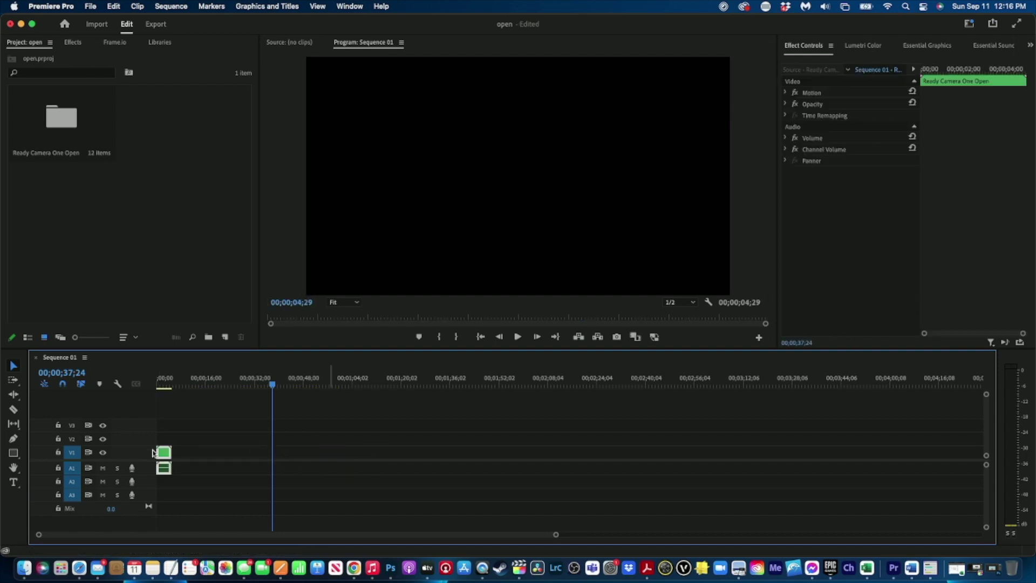
left_click(163, 384)
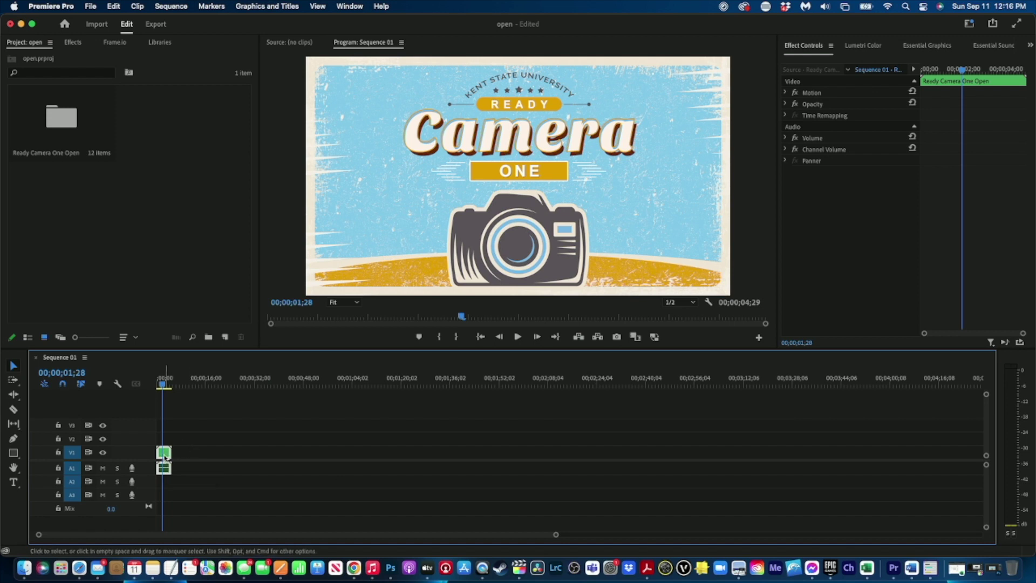
Open the nested Ready Camera One Open sequence and look through its stacked layer tracks.
double_click(165, 456)
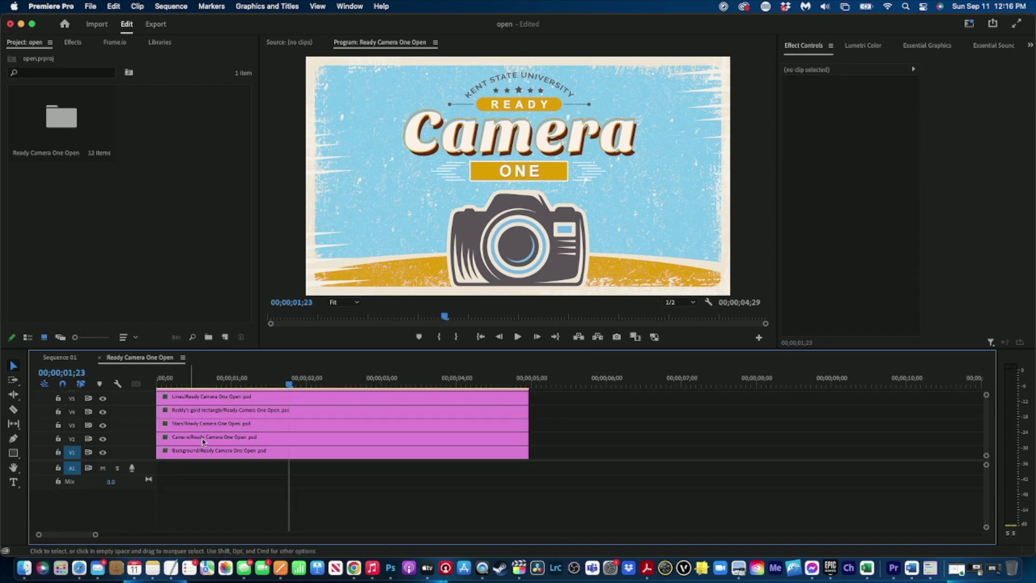
scroll(214, 438, "up", 4)
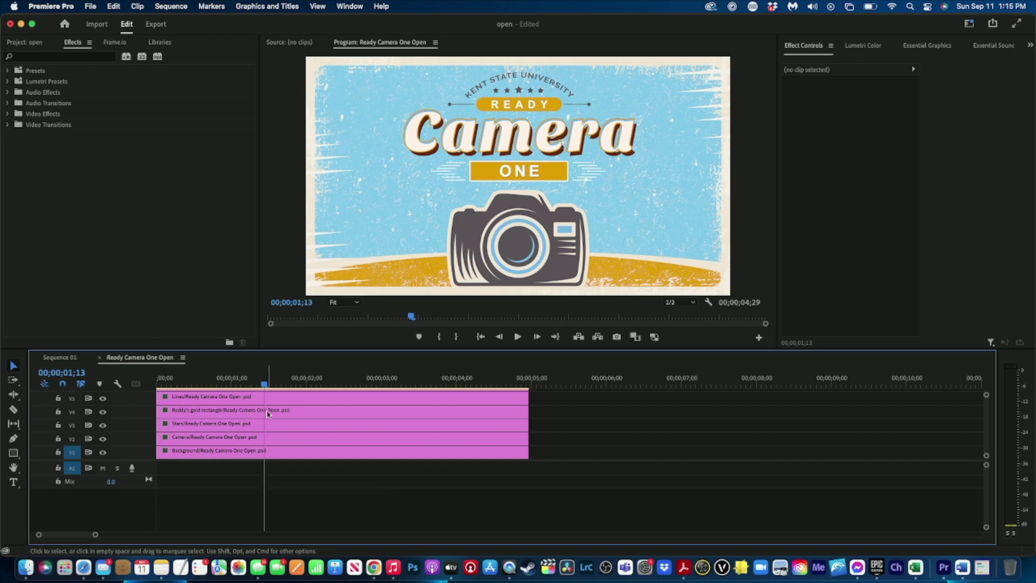
scroll(265, 400, "up", 5)
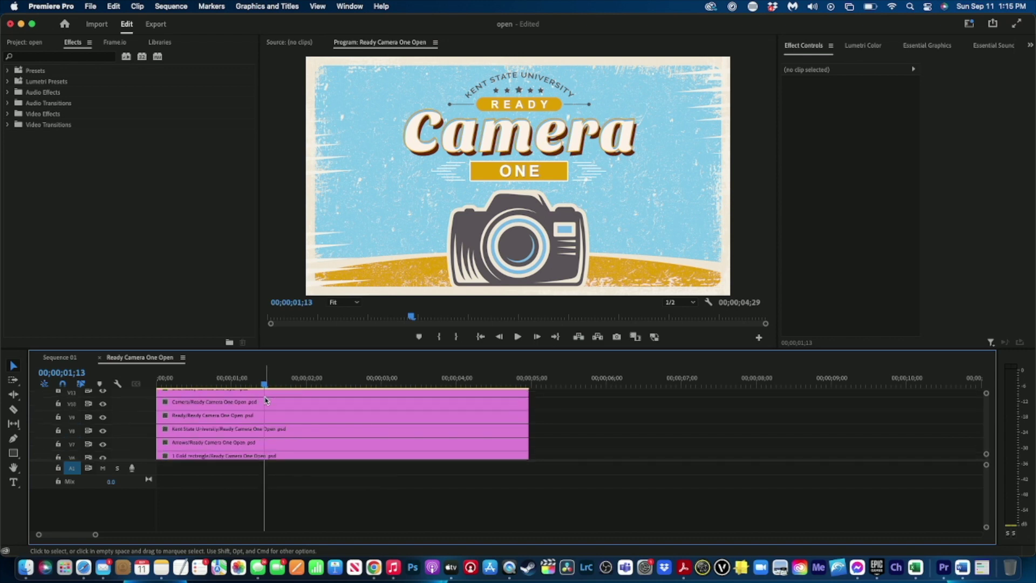
scroll(265, 400, "down", 5)
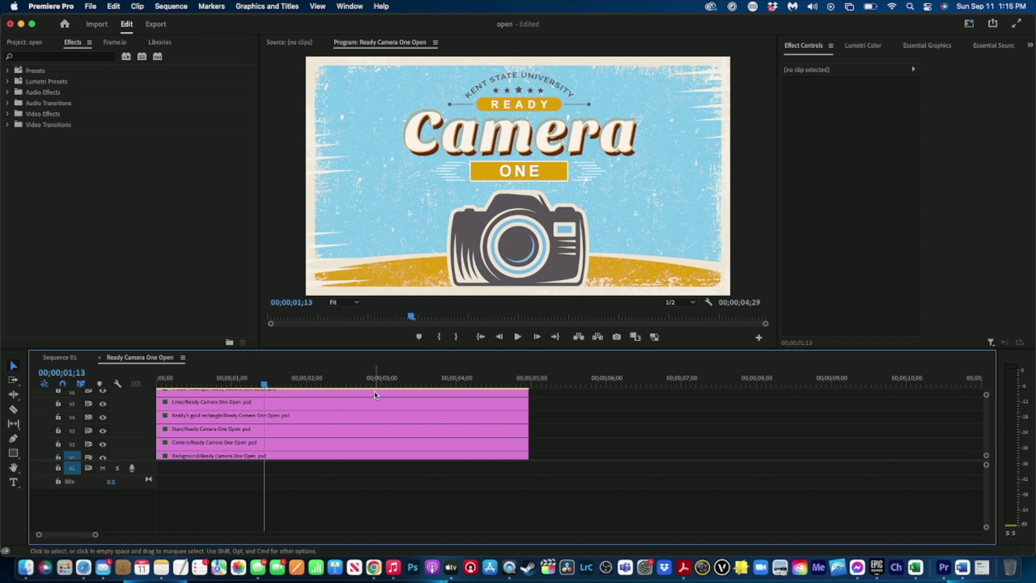
scroll(285, 444, "up", 5)
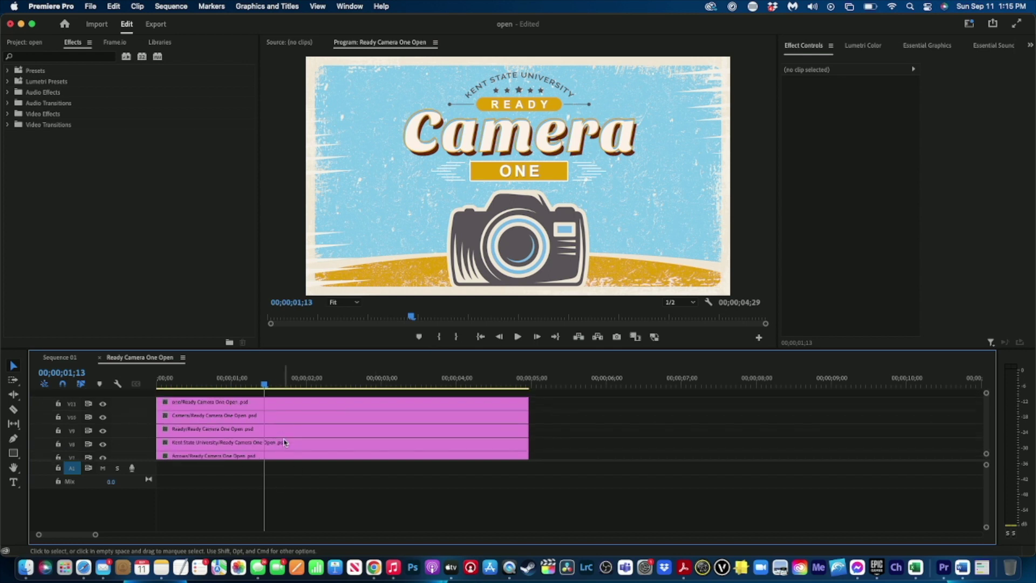
scroll(286, 444, "down", 5)
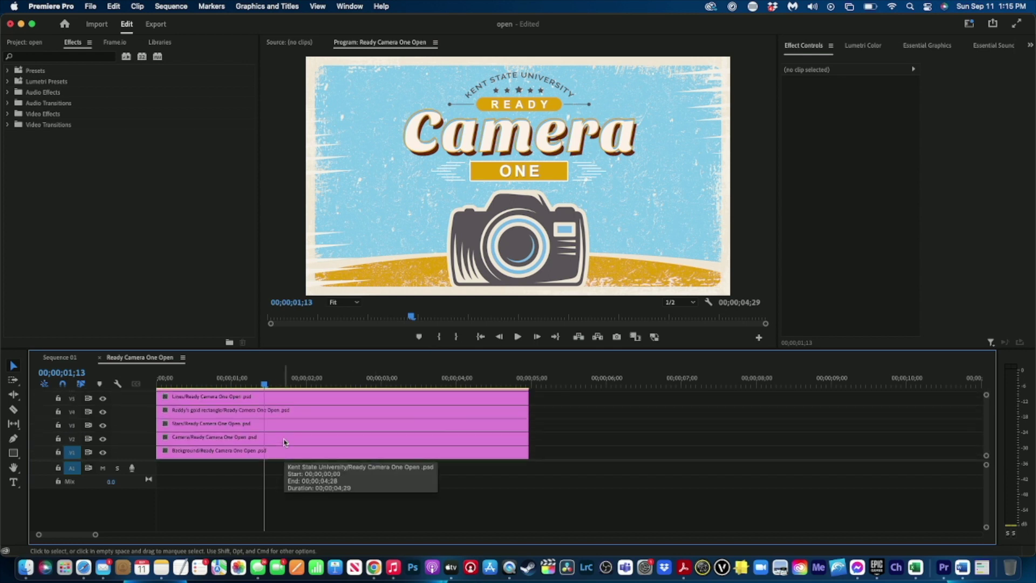
Apply the Crop video effect from the Transform group to the Background clip on track V1.
left_click(237, 457)
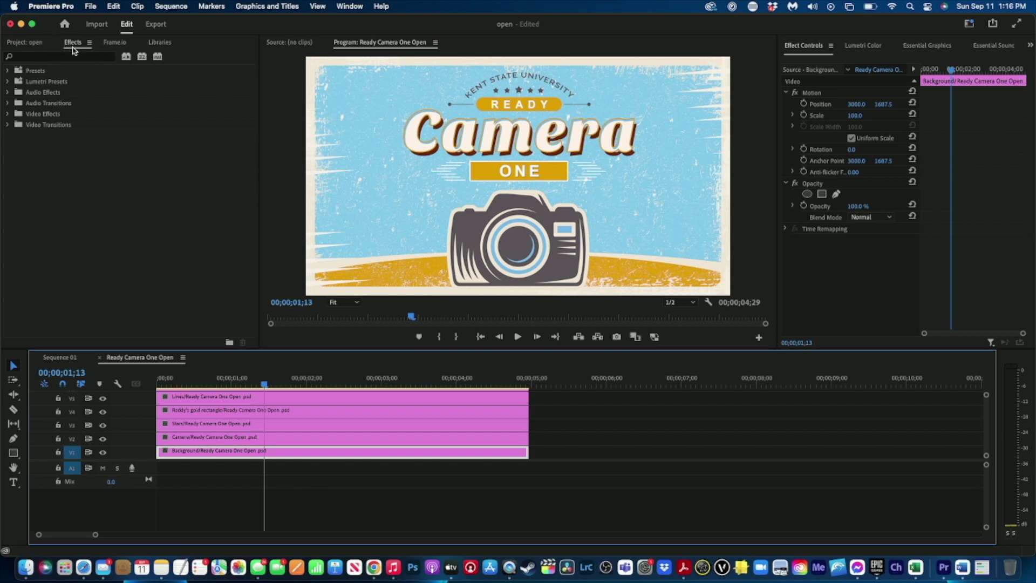
left_click(31, 115)
double_click(31, 116)
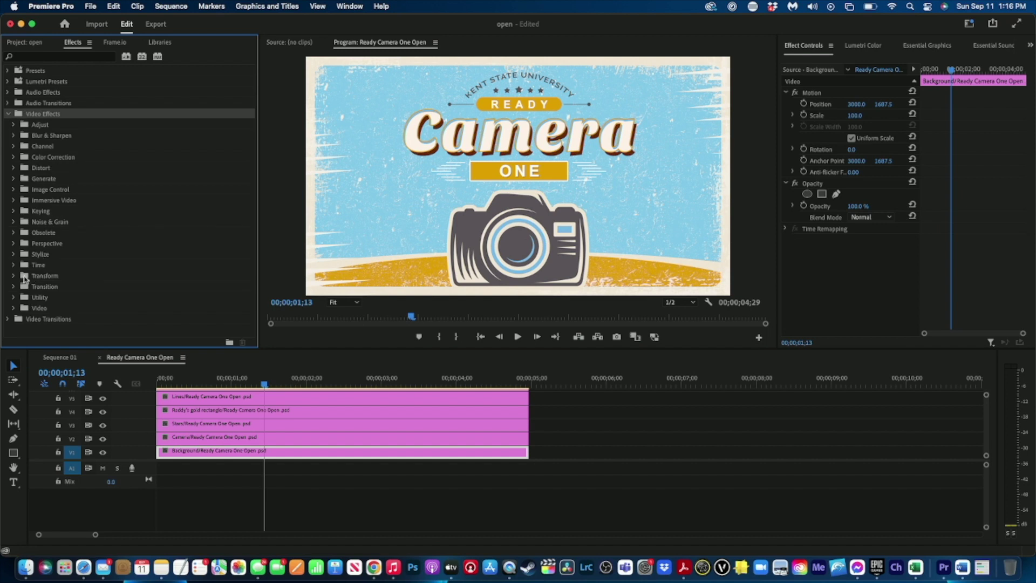
left_click(12, 276)
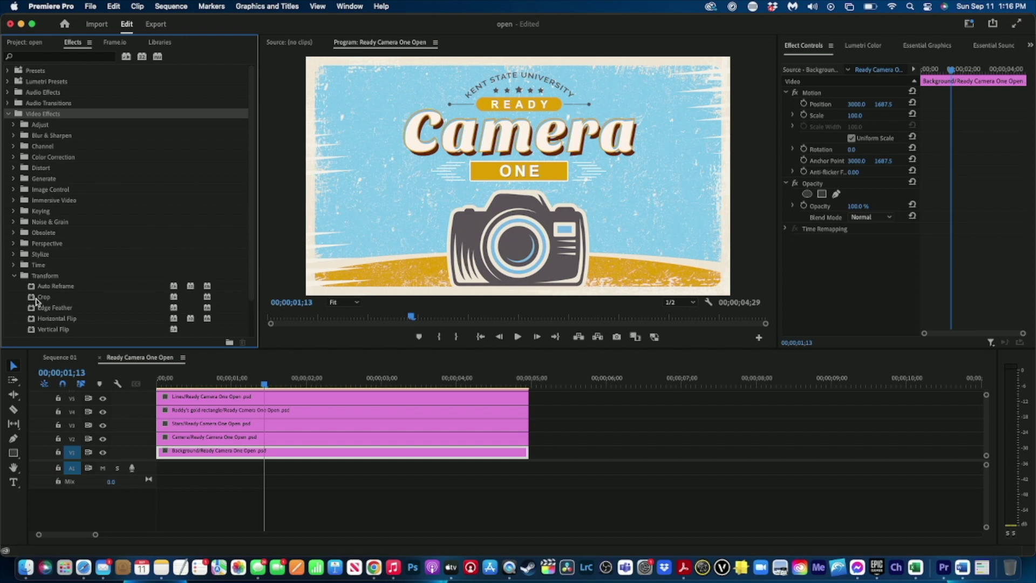
left_click_drag(35, 297, 197, 453)
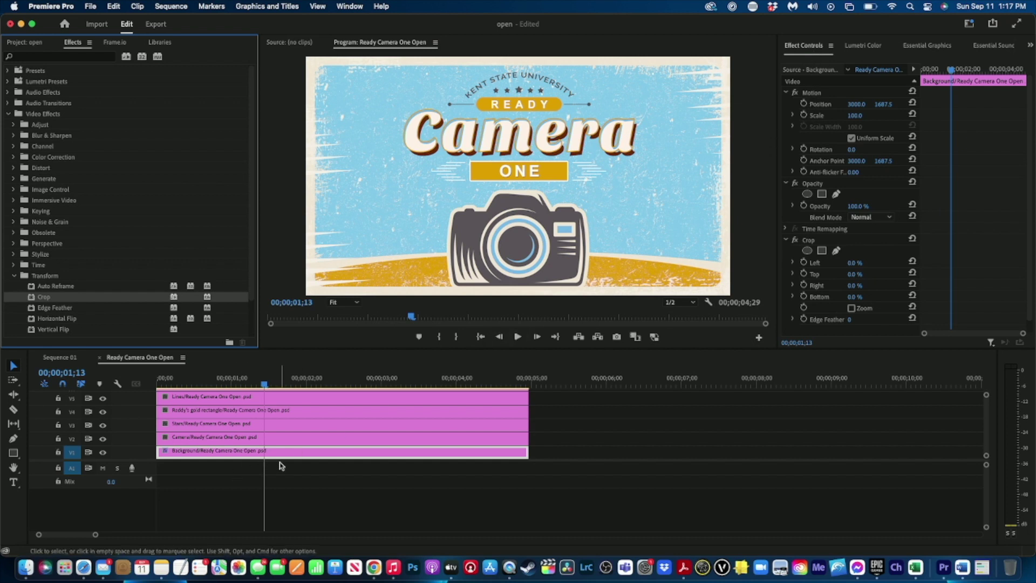
Enable keyframing for the Background clip's Position, Scale, Rotation and Opacity at 00;00;01;13.
left_click(804, 104)
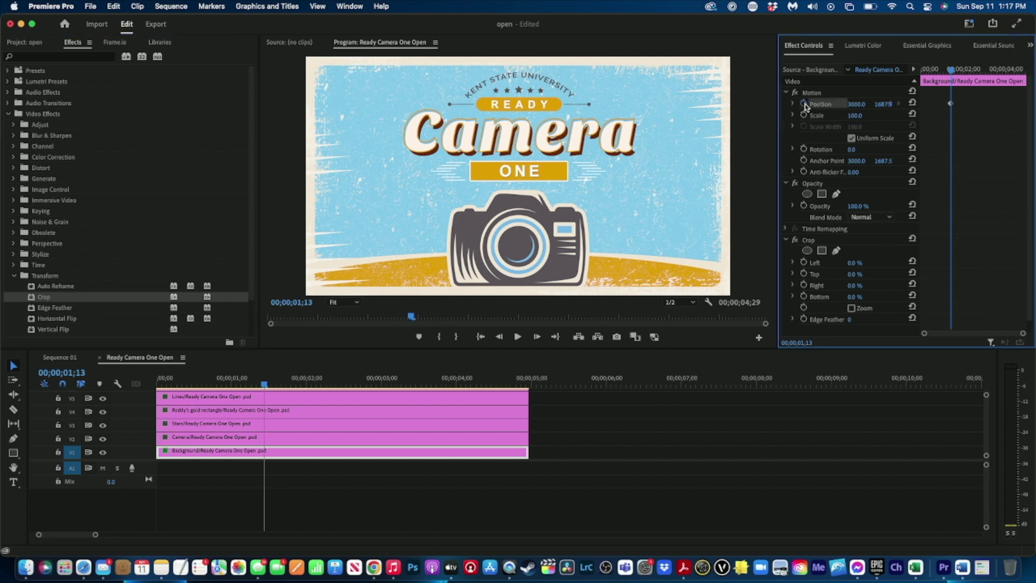
left_click(804, 115)
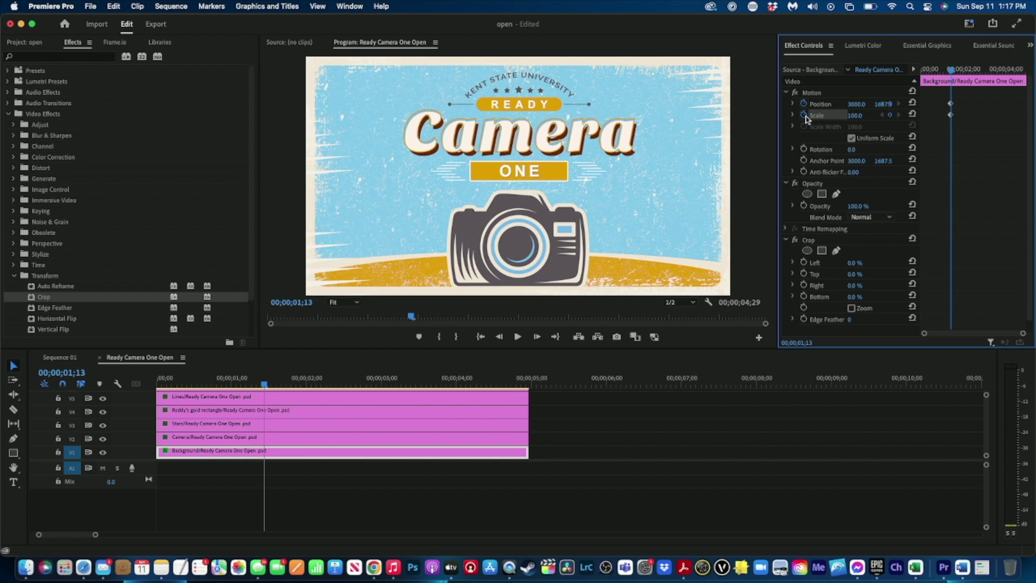
left_click(804, 149)
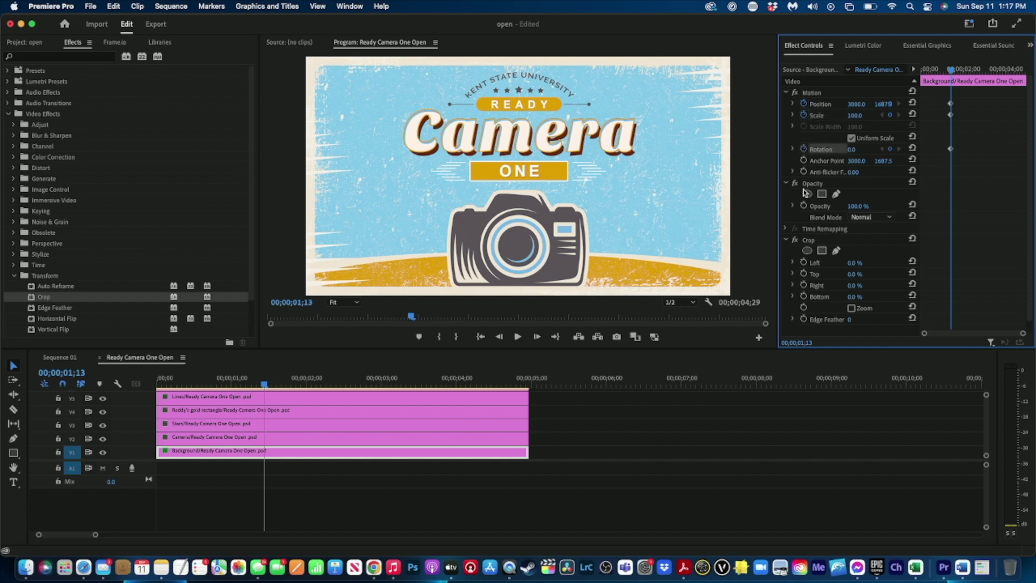
left_click(804, 206)
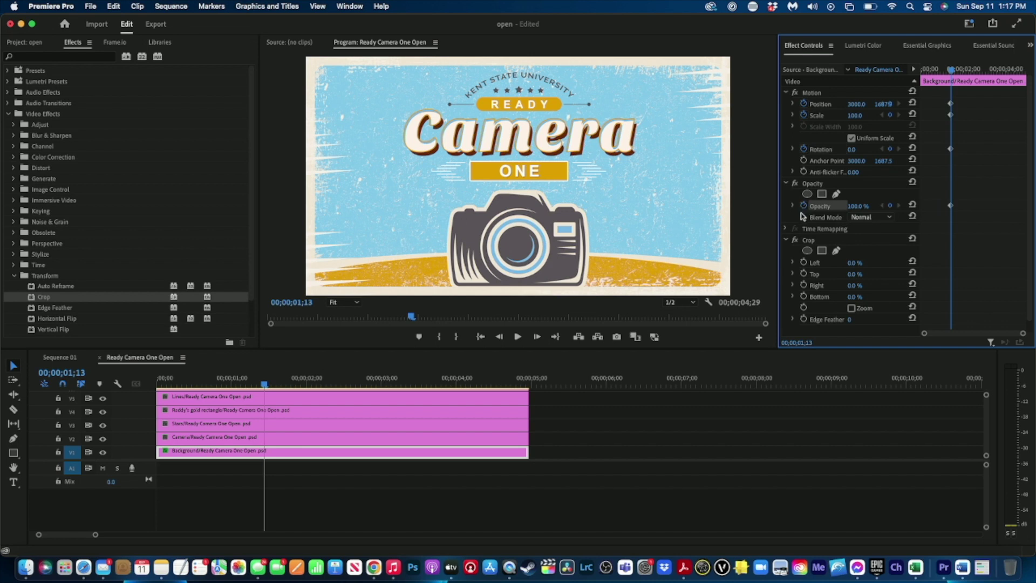
Enable keyframing for the Background clip's Left, Top, Right and Bottom crop values at 00;00;01;13.
left_click(803, 263)
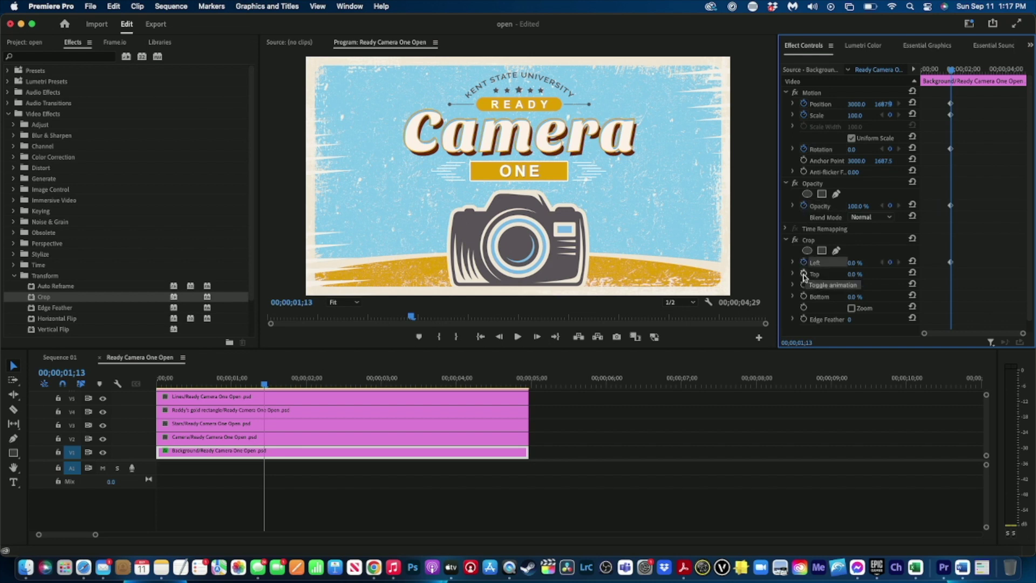
left_click(804, 274)
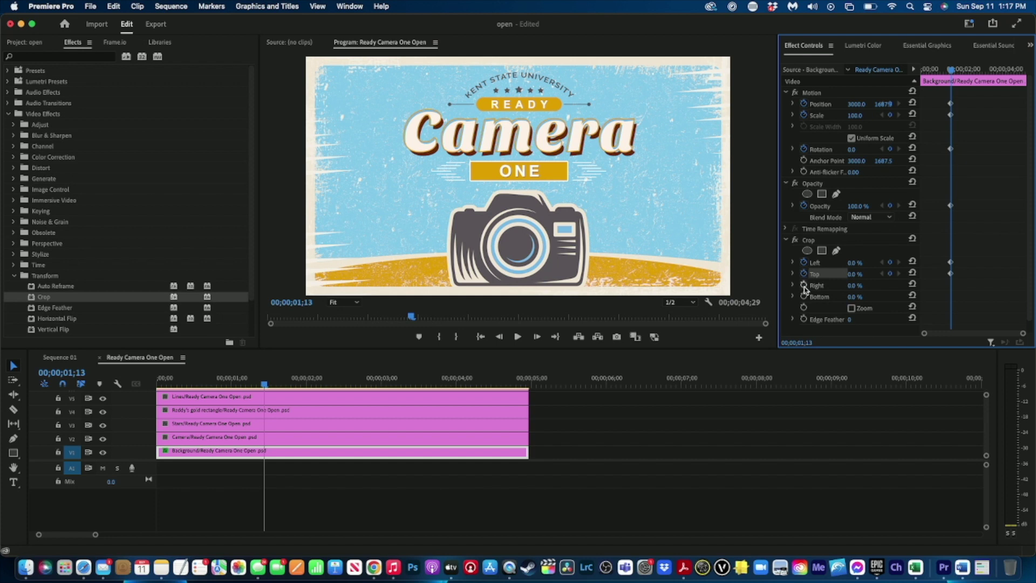
left_click(804, 285)
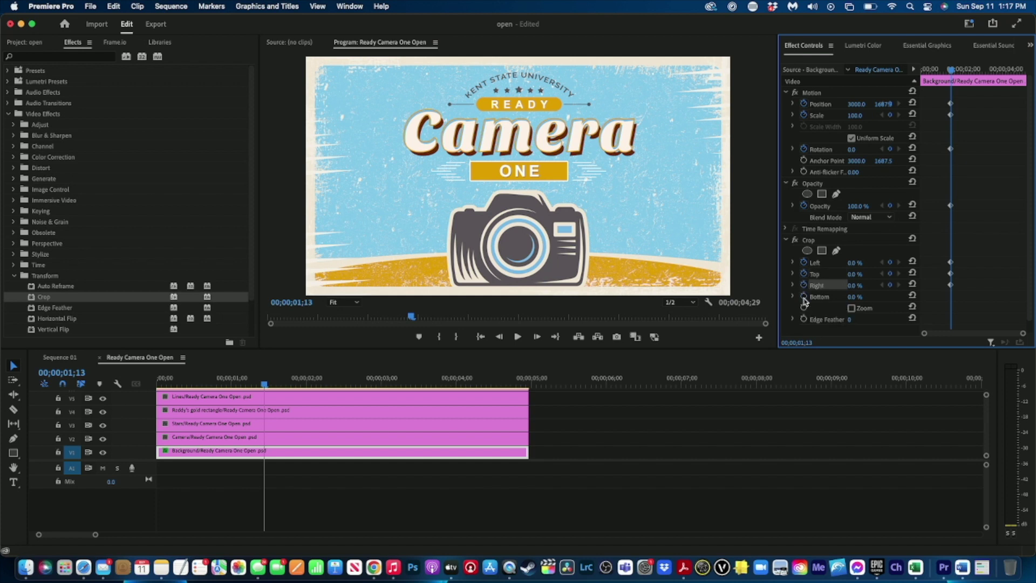
left_click(804, 297)
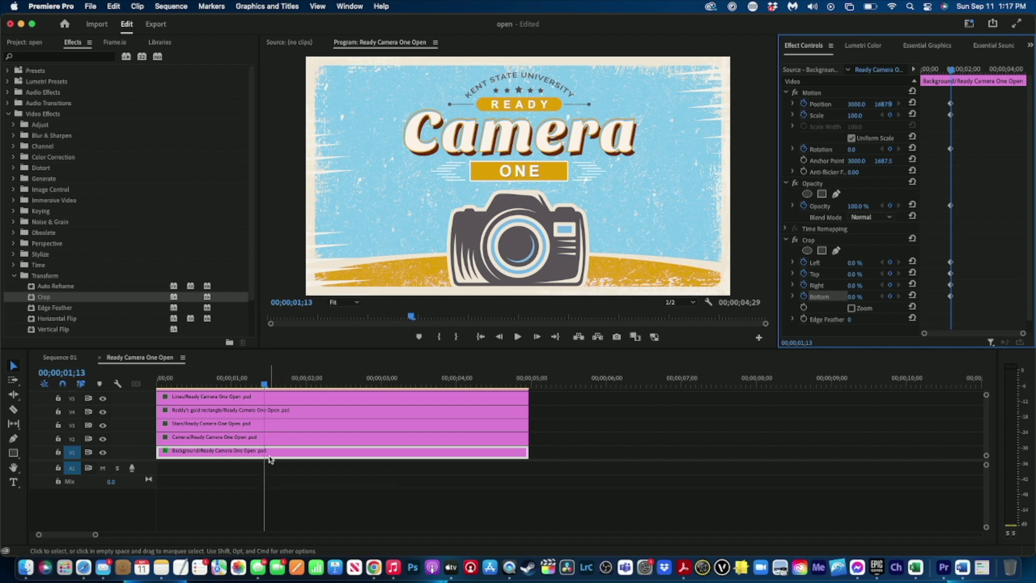
Copy the keyframed Background clip on track V1 with its attributes.
scroll(274, 415, "up", 3)
scroll(274, 418, "down", 3)
left_click(307, 456)
right_click(308, 456)
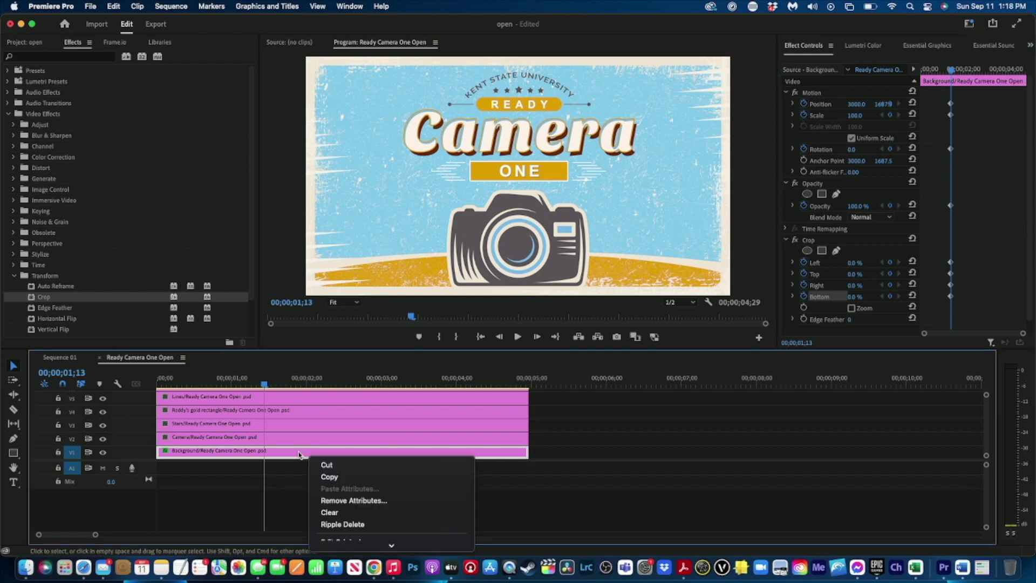
left_click(328, 477)
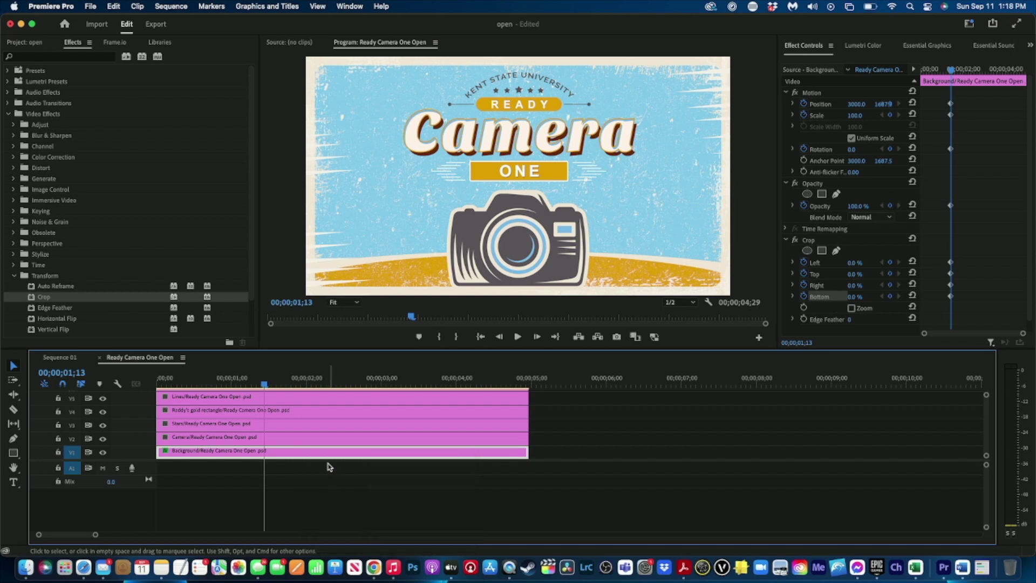
Paste the Motion, Opacity, Time Remapping and Crop attributes onto all clips above the Background, with Scale Attribute Times enabled.
scroll(513, 426, "up", 3)
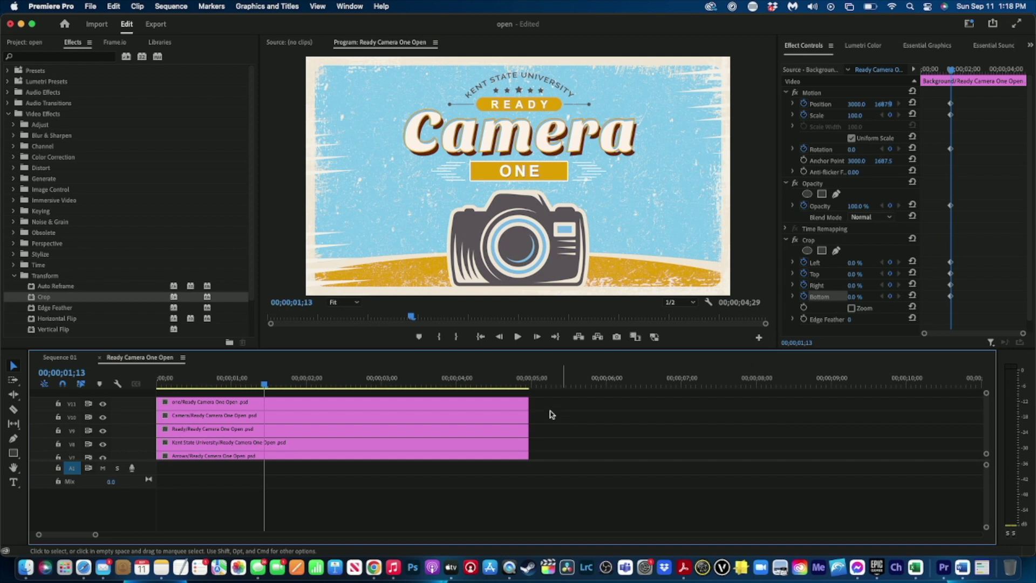
left_click_drag(545, 401, 511, 449)
left_click_drag(505, 478, 488, 441)
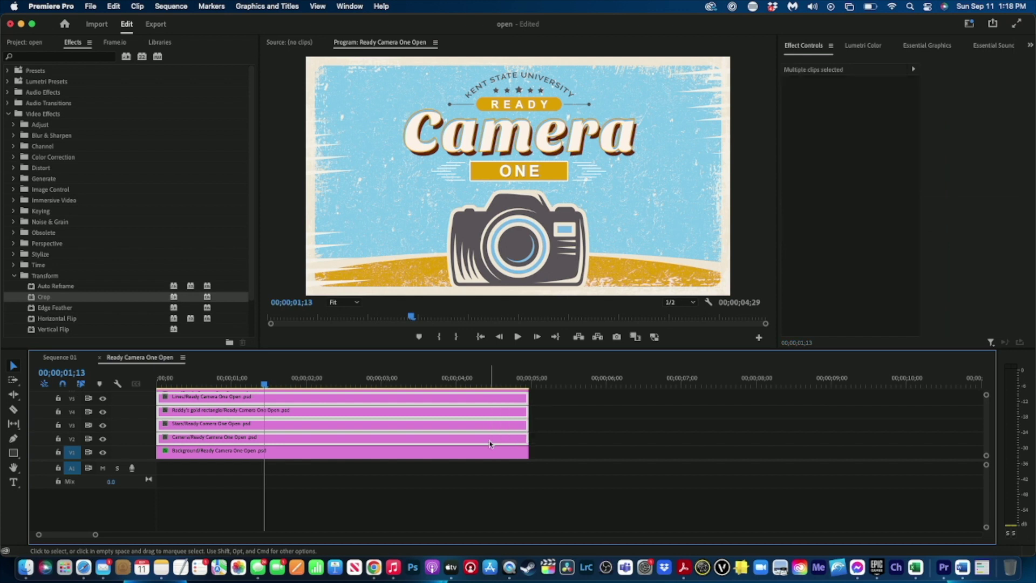
right_click(324, 414)
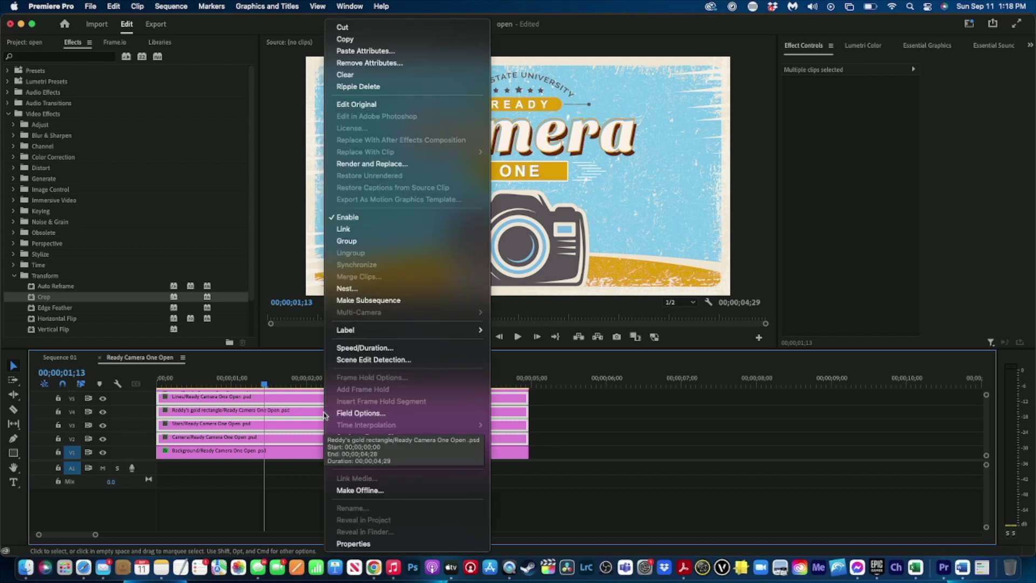
left_click(361, 52)
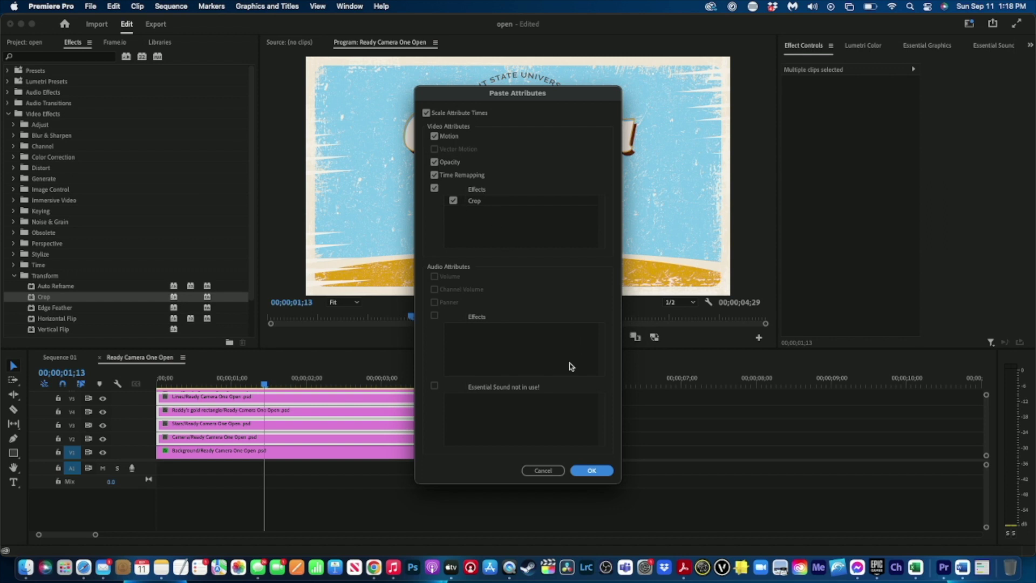
left_click(592, 471)
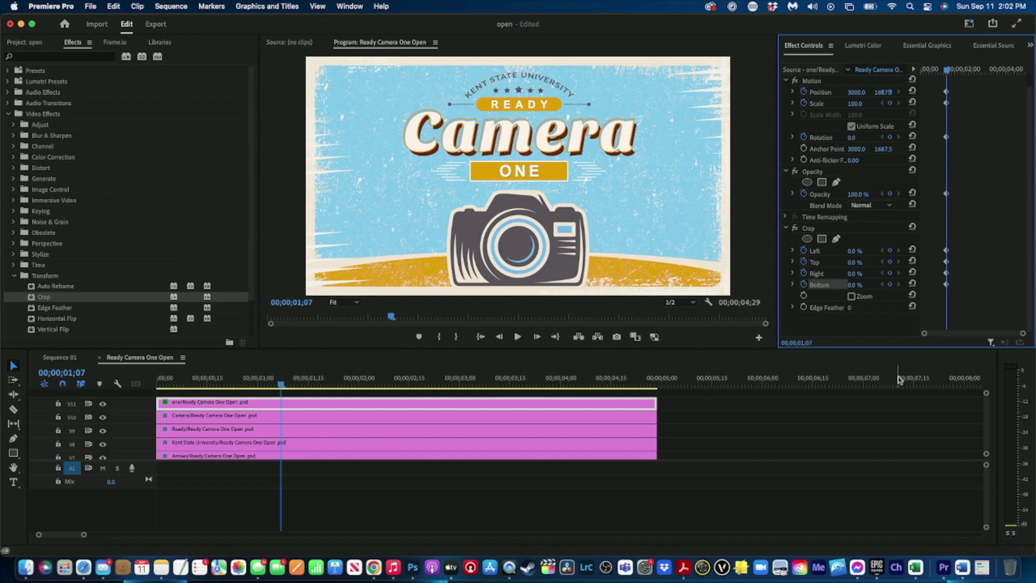
Check the pasted motion, opacity and crop keyframes on the Reddy's gold rectangle, Stars and Camera clips.
scroll(513, 424, "down", 3)
scroll(513, 424, "down", 3)
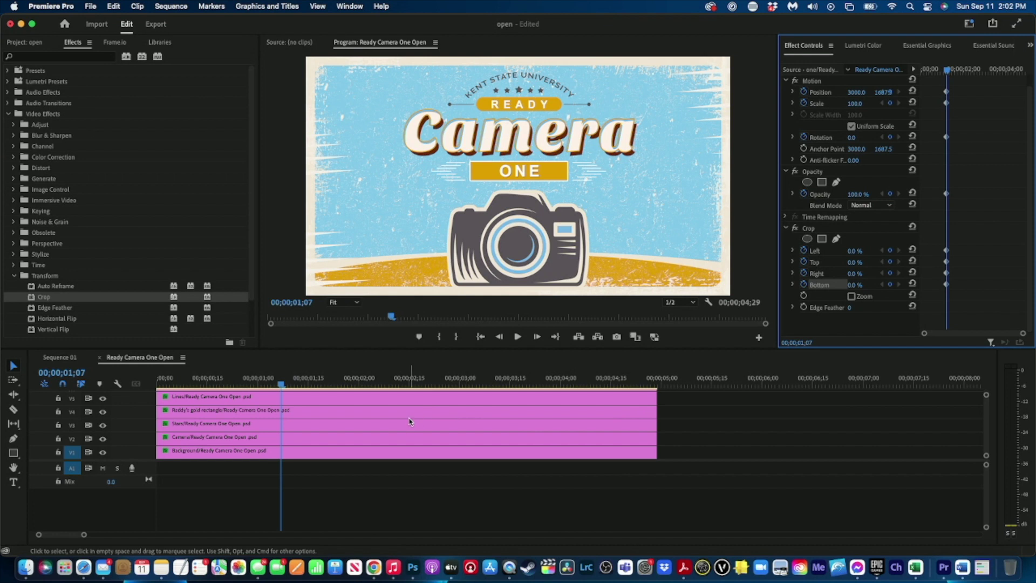
left_click(314, 414)
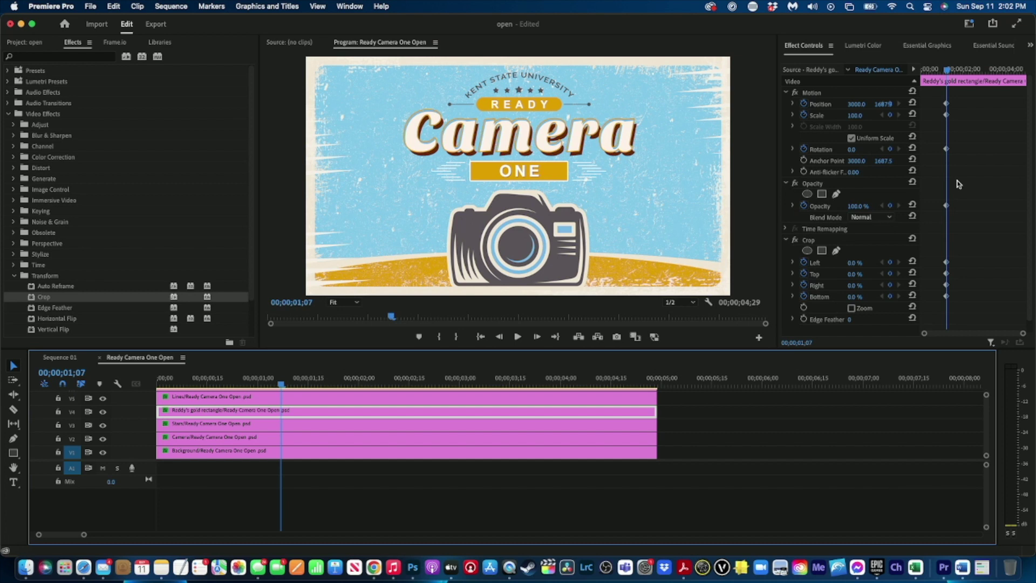
key("Left")
key("Right")
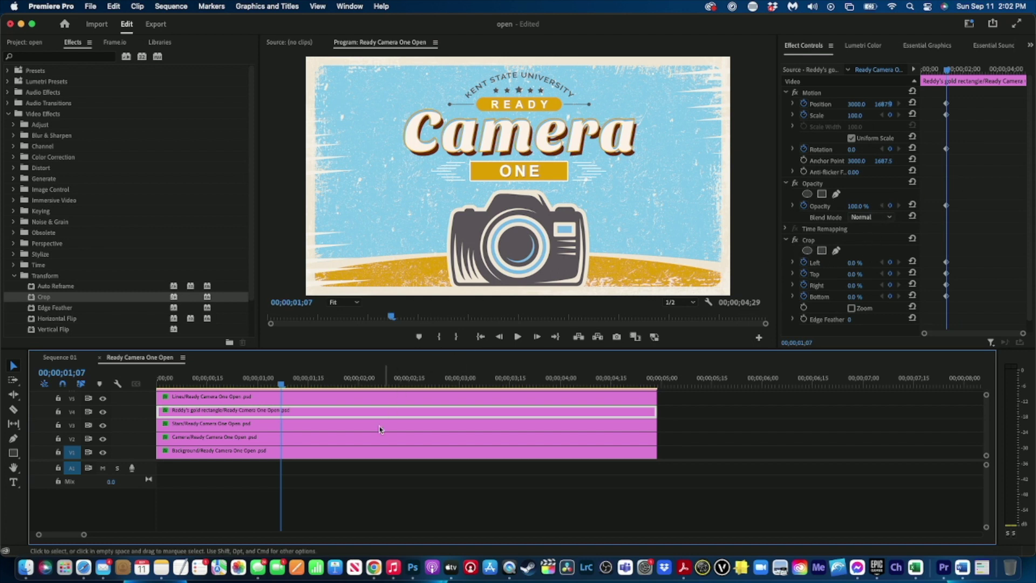
left_click(385, 422)
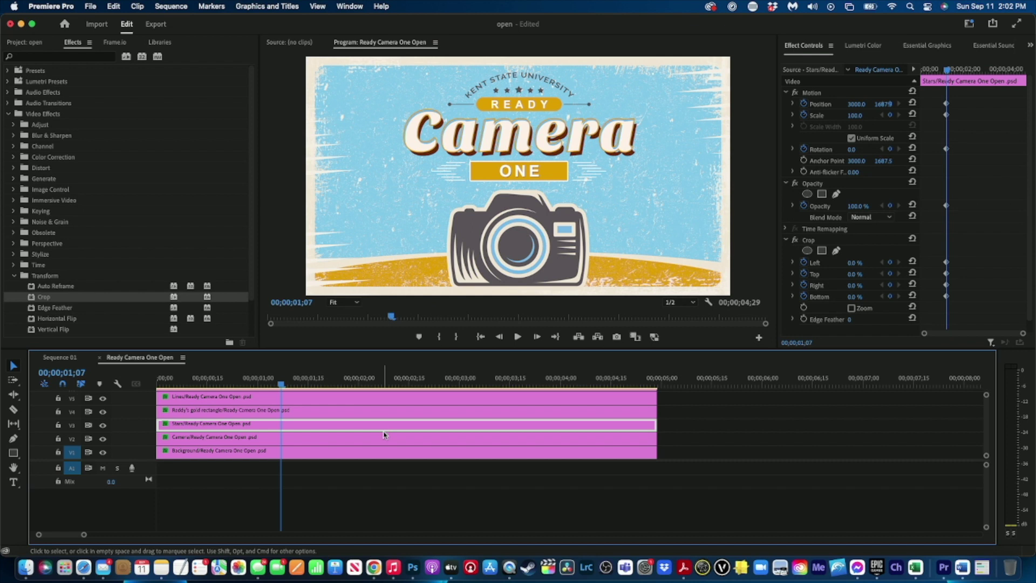
left_click(385, 437)
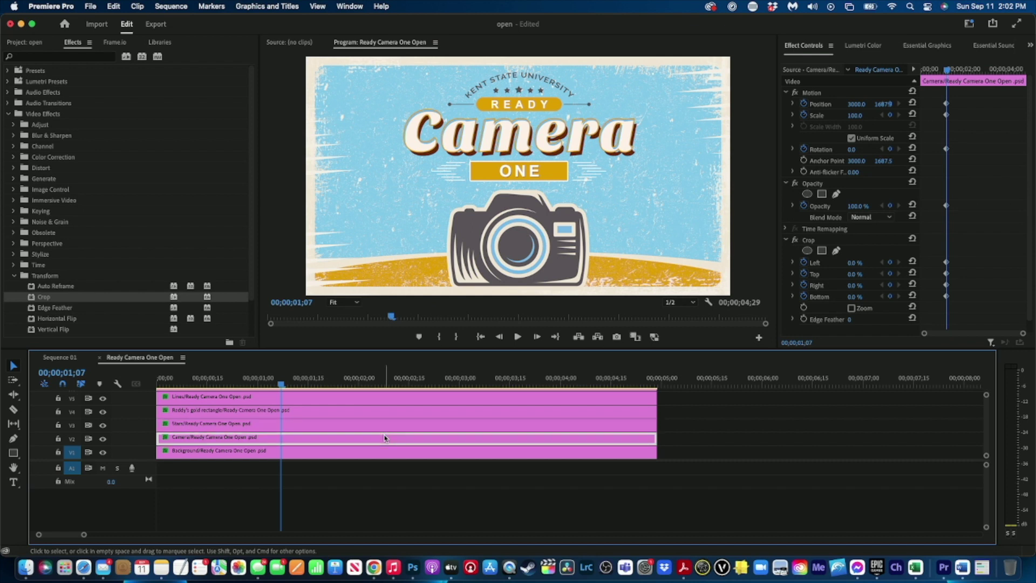
left_click(388, 425)
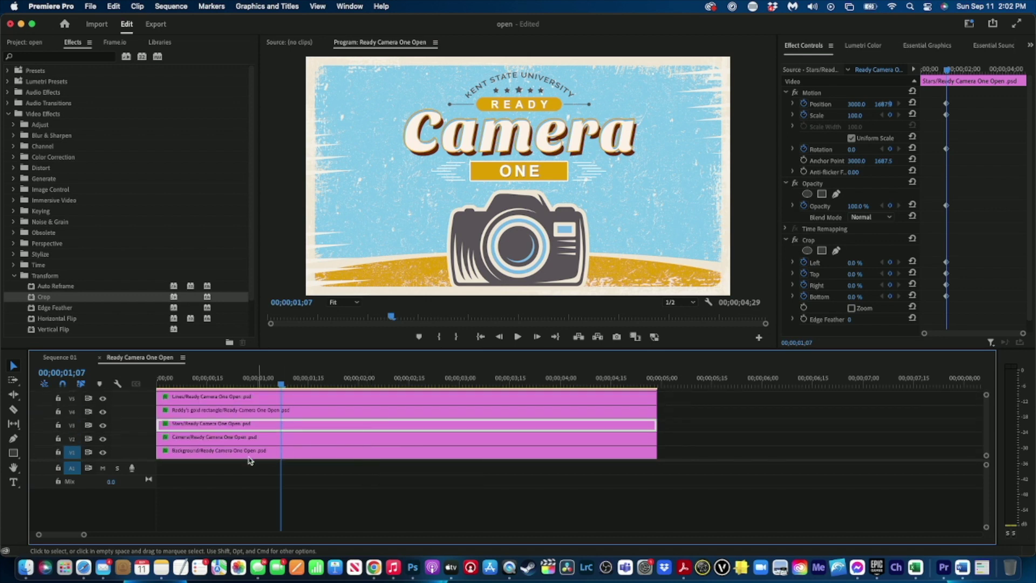
left_click(200, 454)
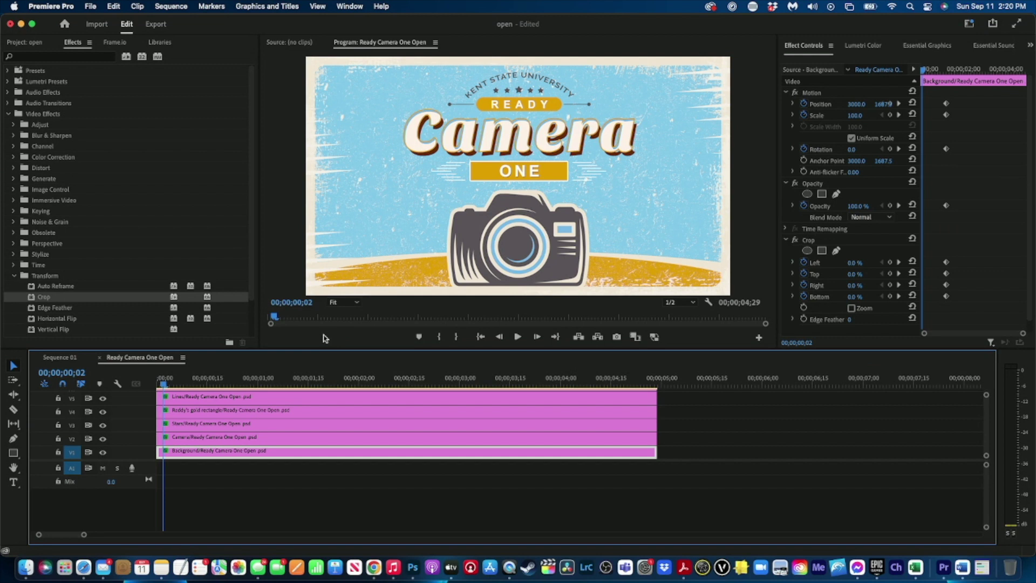
mouse_move(168, 385)
left_mouse_down()
mouse_move(204, 391)
mouse_move(173, 397)
mouse_move(183, 387)
left_mouse_up()
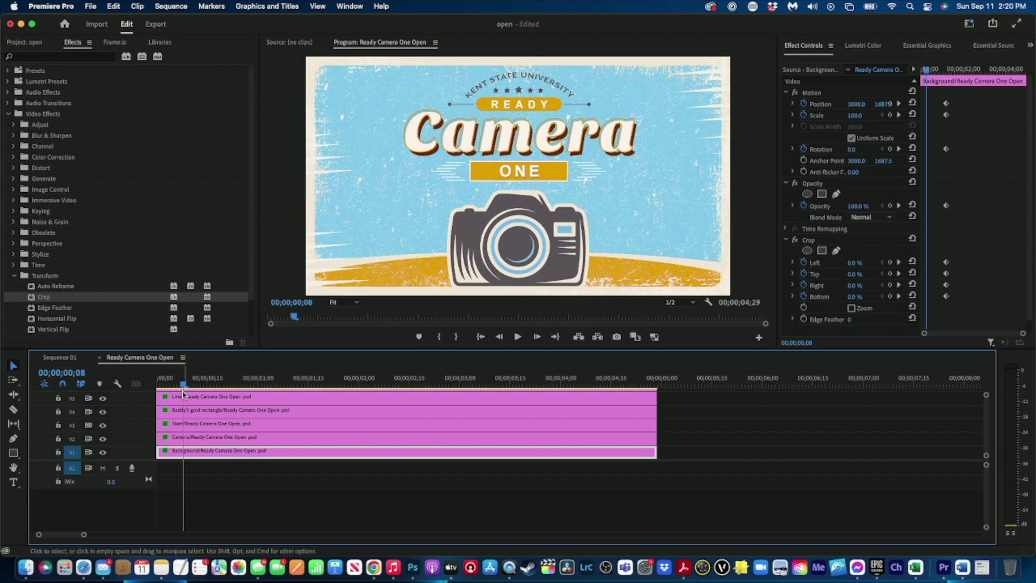
left_click_drag(183, 385, 165, 389)
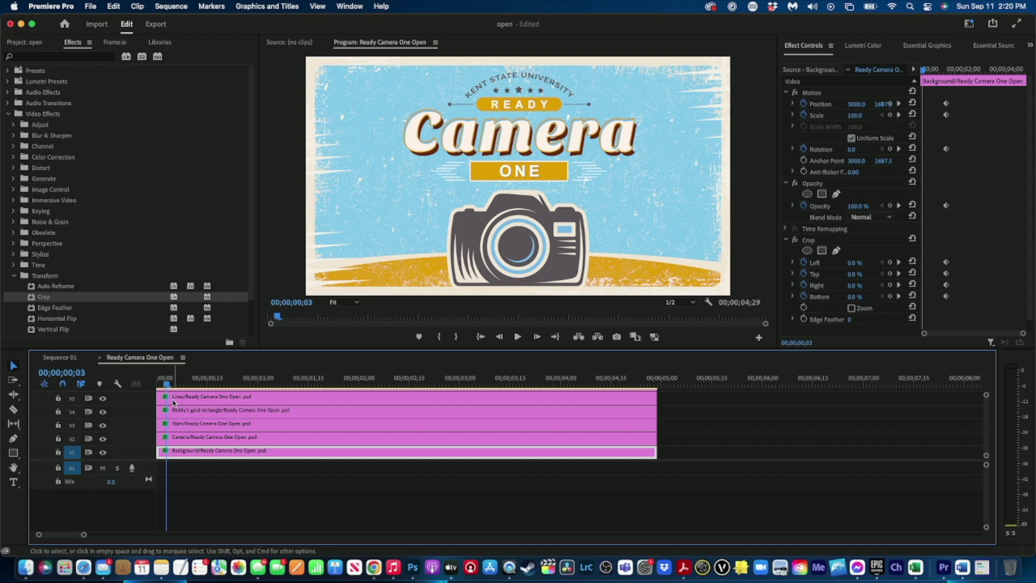
left_click_drag(170, 386, 181, 386)
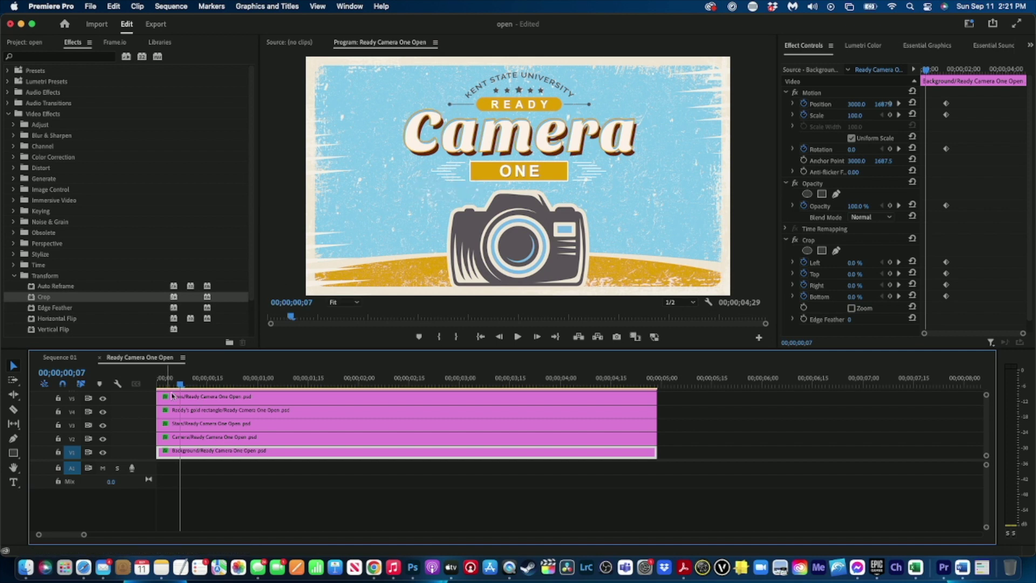
left_click(231, 398)
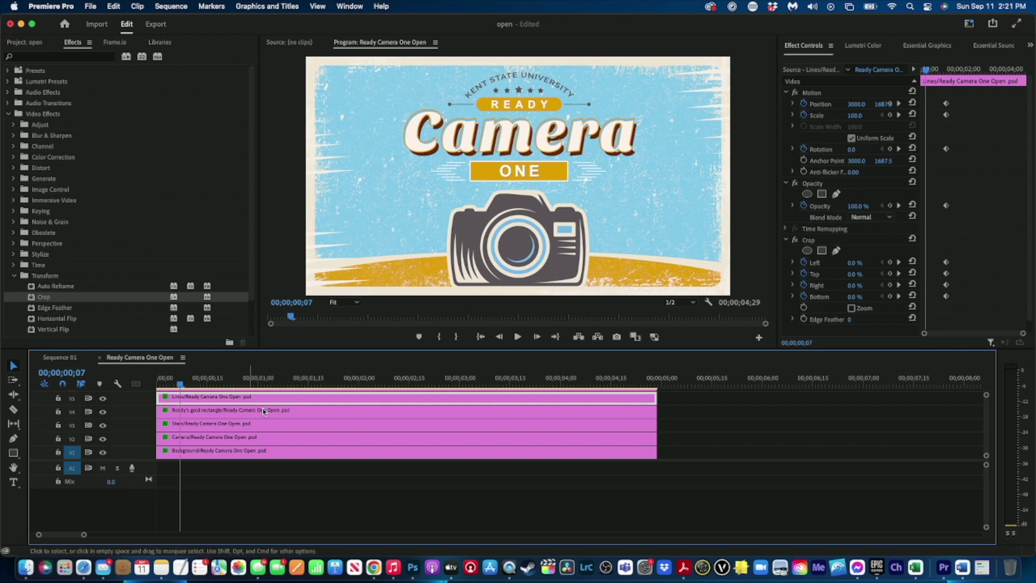
left_click(103, 399)
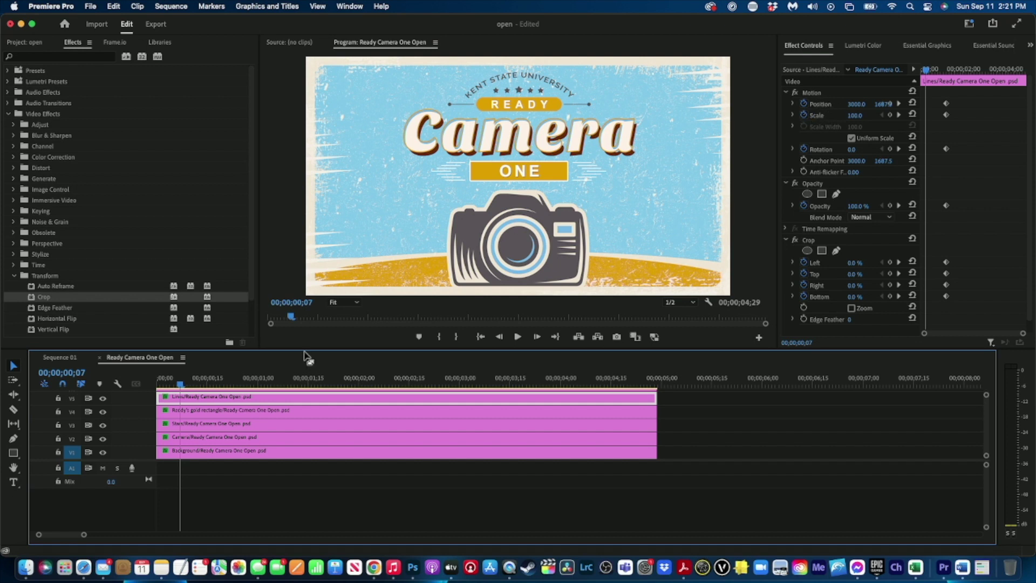
Keyframe the Background clip's vertical Position at about 5062 at 00;00;00;00, placing it below the frame.
left_click(187, 453)
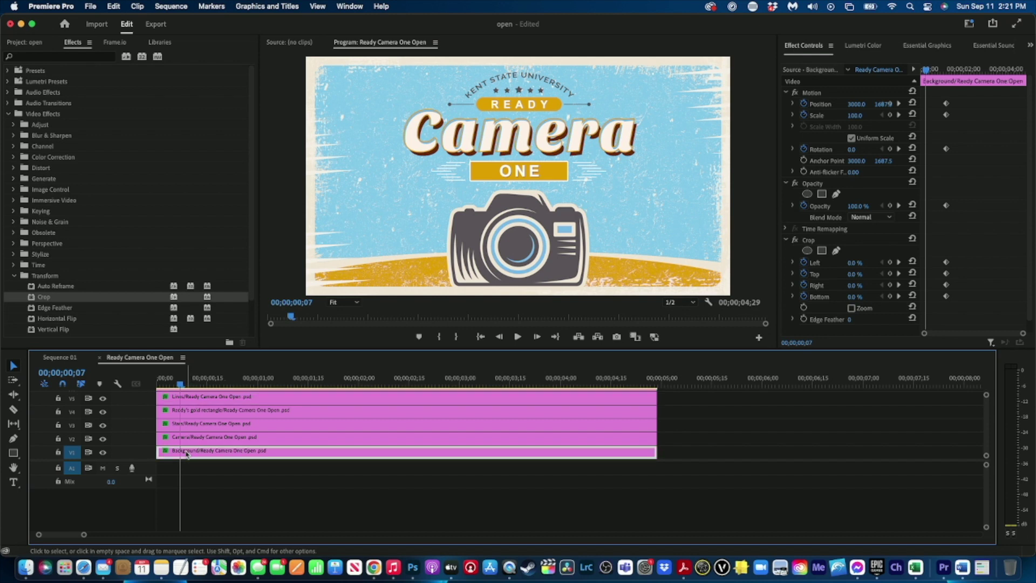
left_click_drag(182, 385, 153, 391)
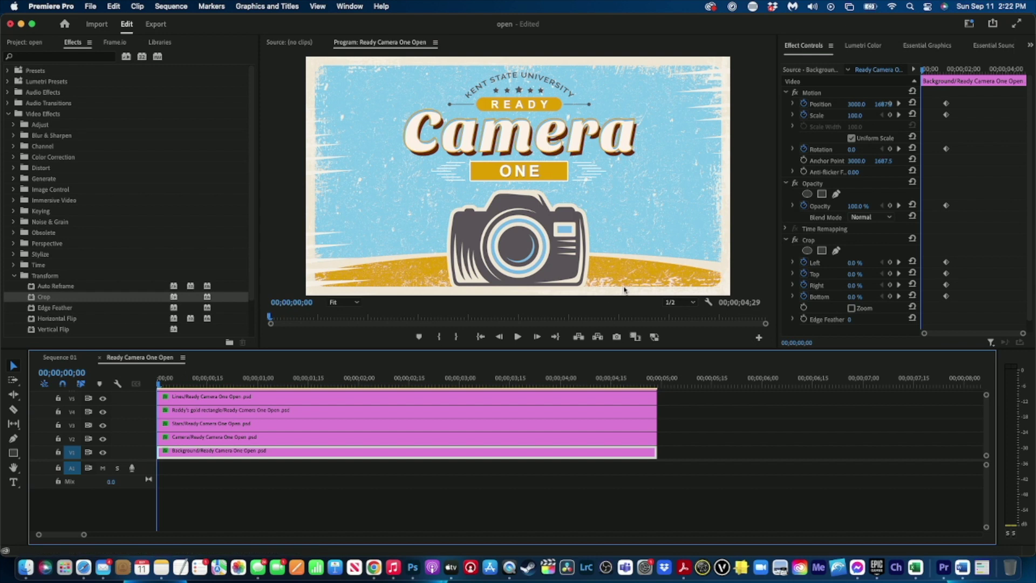
left_click_drag(883, 109, 883, 107)
left_click(885, 109)
left_click_drag(896, 108, 925, 113)
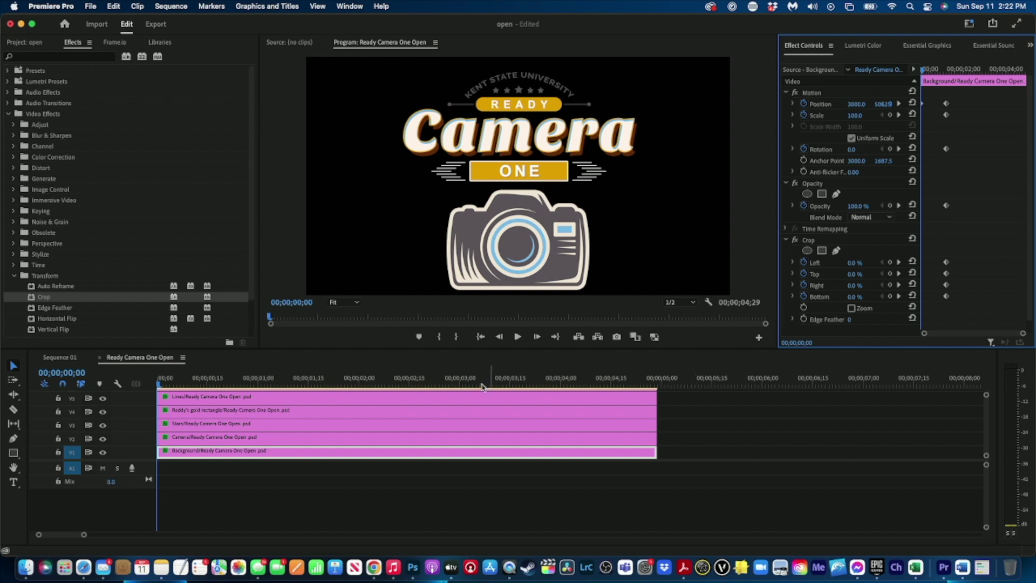
Play back and scrub the opening to review the Background clip's upward slide.
left_click(518, 337)
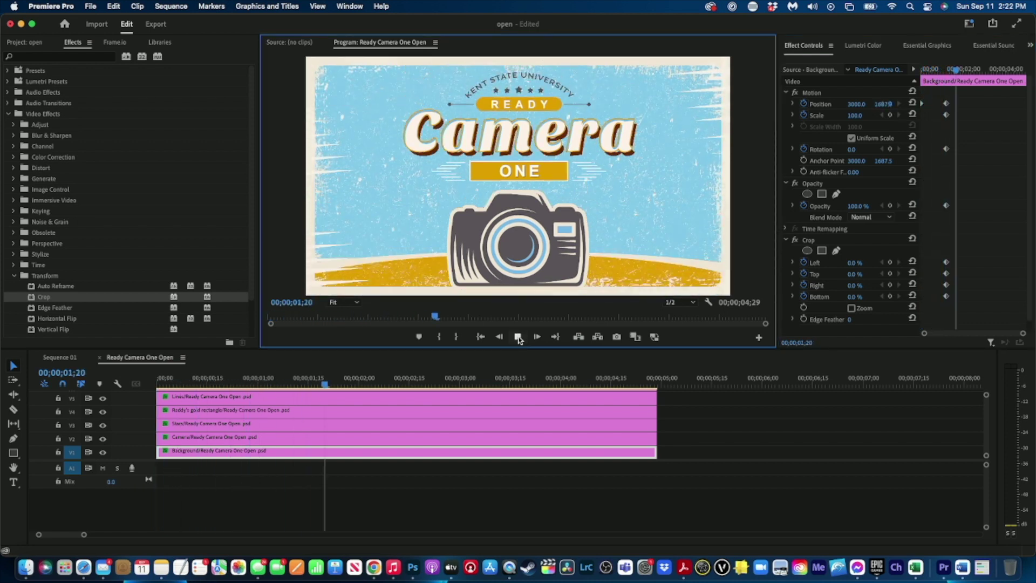
left_click(518, 336)
left_click_drag(371, 378, 208, 404)
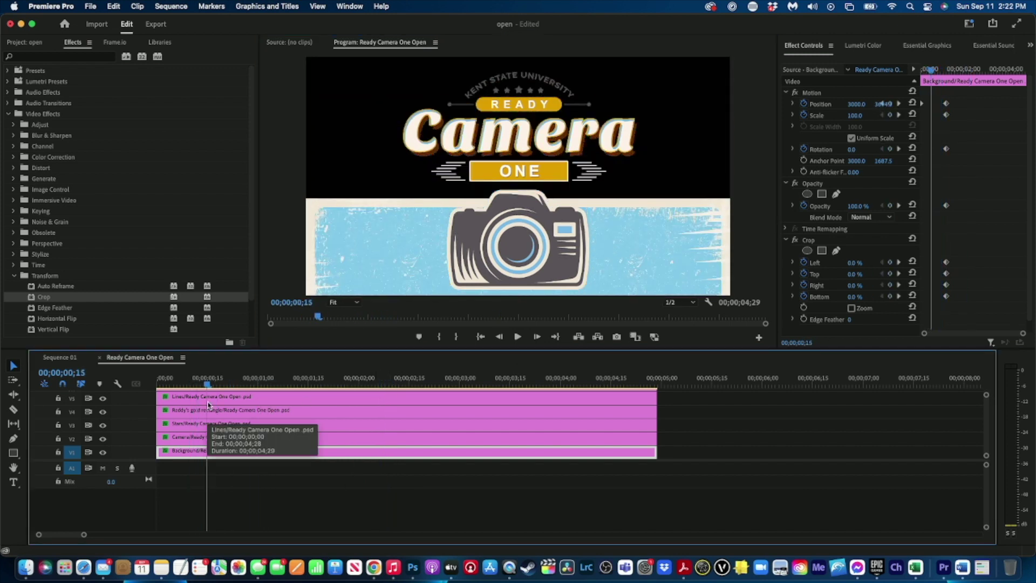
Trim the start of the "one" clip on track V11 to 00;00;00;06.
left_click_drag(207, 403, 178, 414)
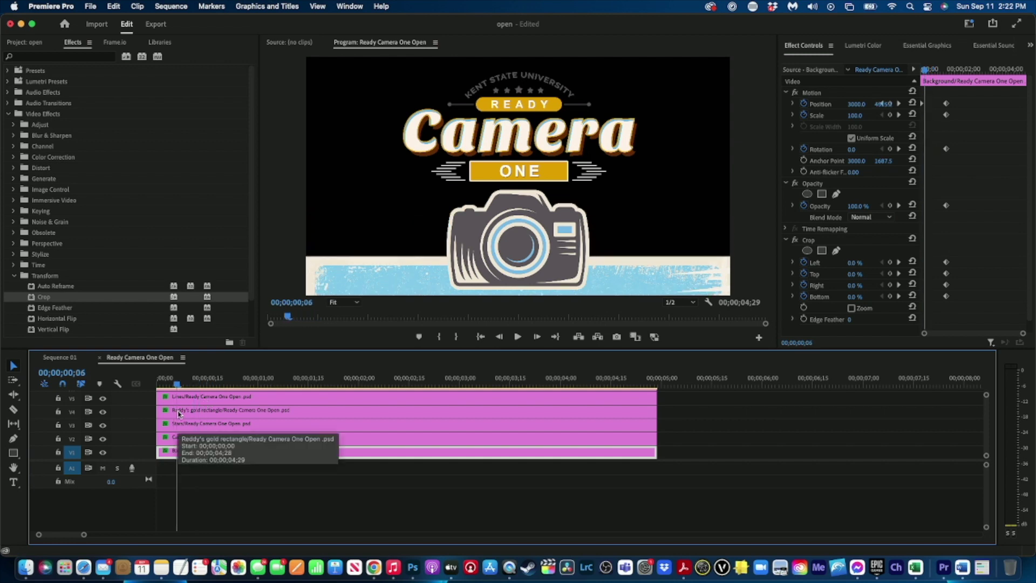
scroll(186, 413, "up", 5)
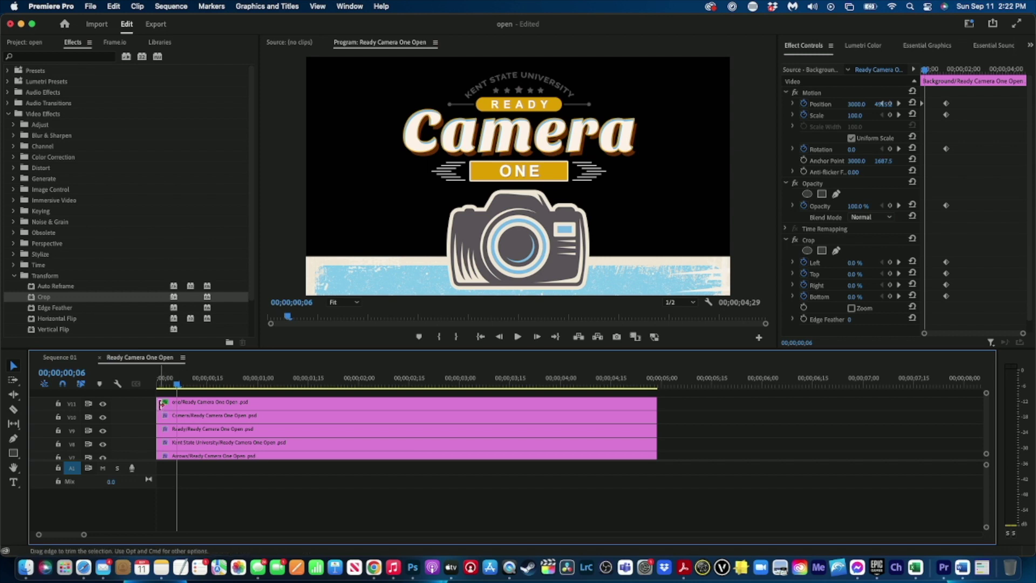
left_click_drag(157, 404, 179, 404)
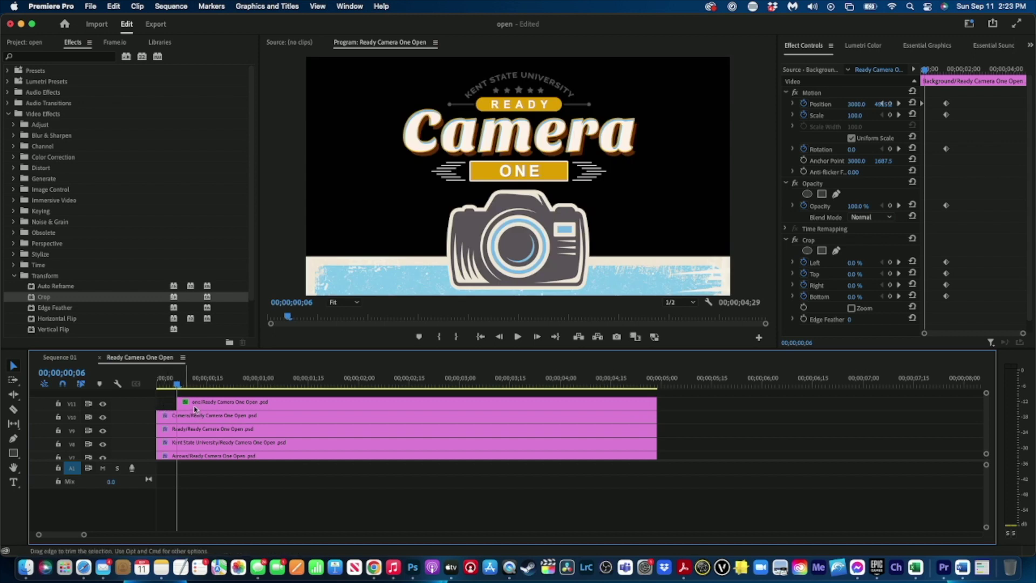
Play the sequence from the start and scrub back to check when the "one" text appears.
left_click_drag(177, 388, 163, 387)
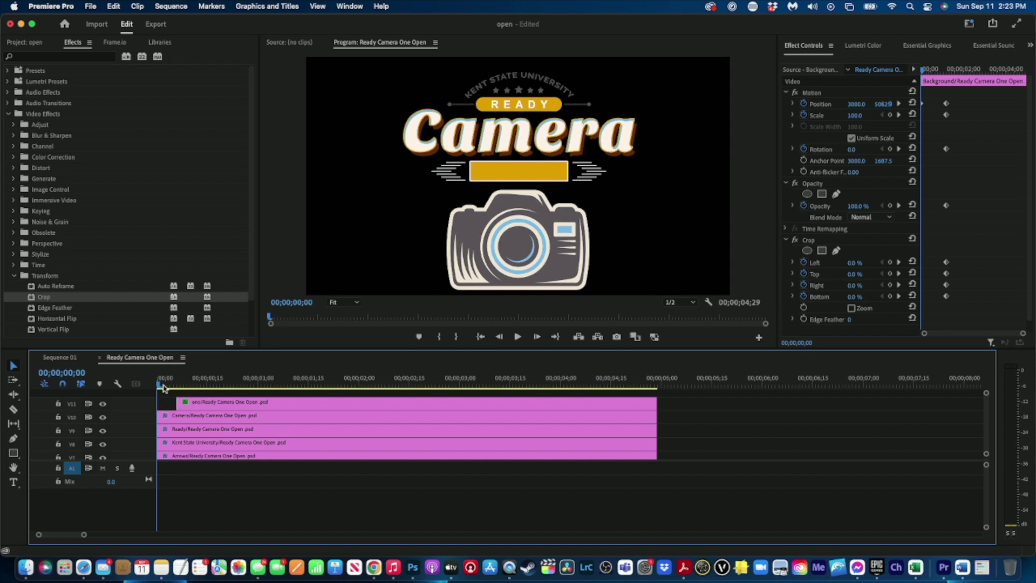
key("space")
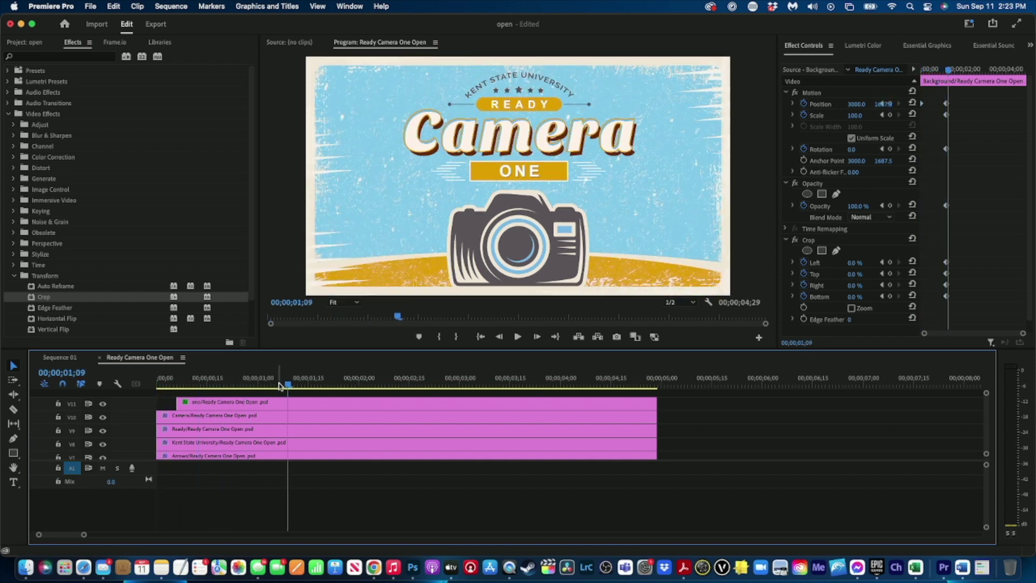
left_click_drag(287, 384, 176, 397)
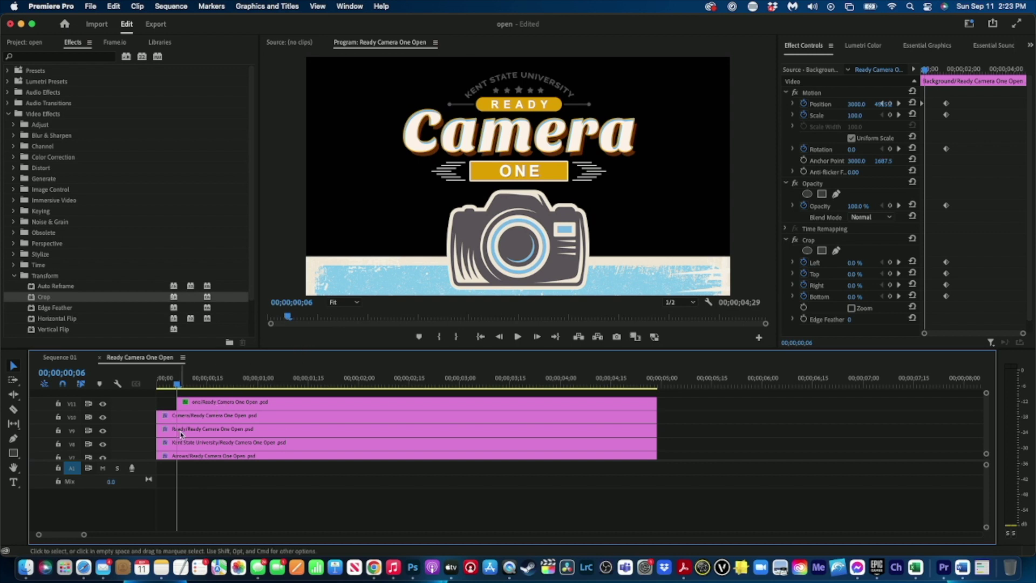
Trim the start of the Camera clip on track V2 to 00;00;00;03.
scroll(200, 444, "down", 5)
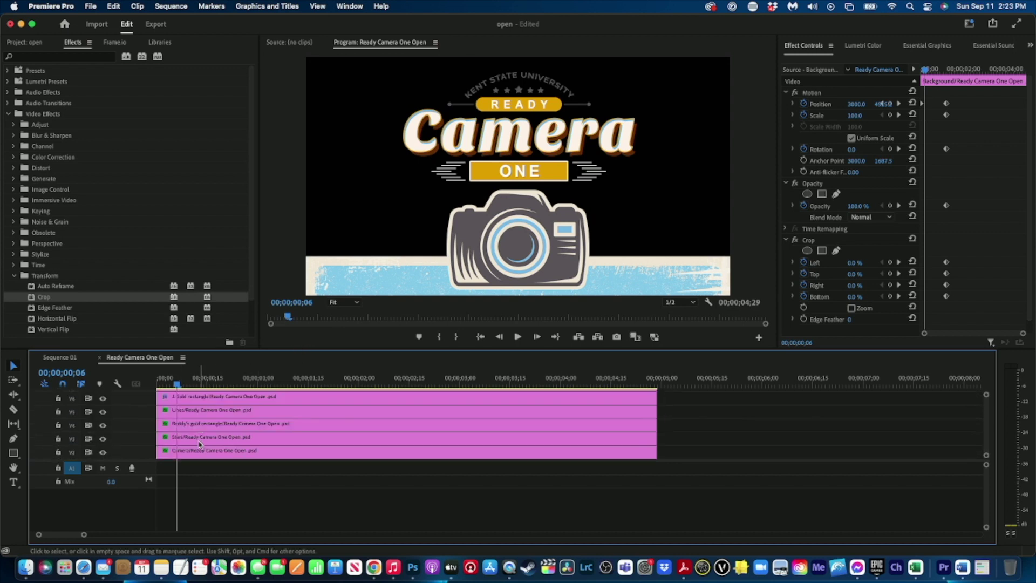
scroll(198, 443, "down", 1)
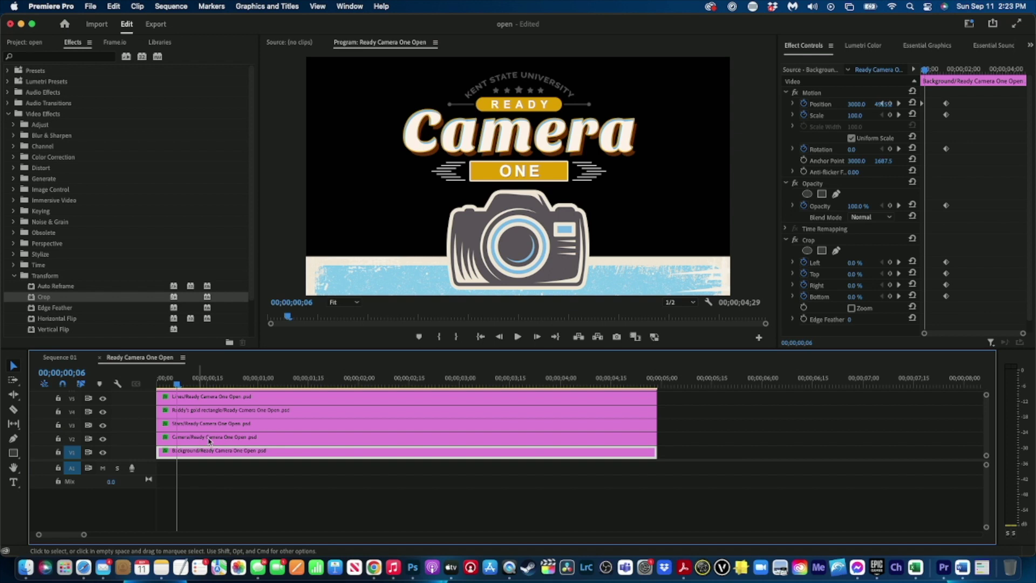
left_click(202, 438)
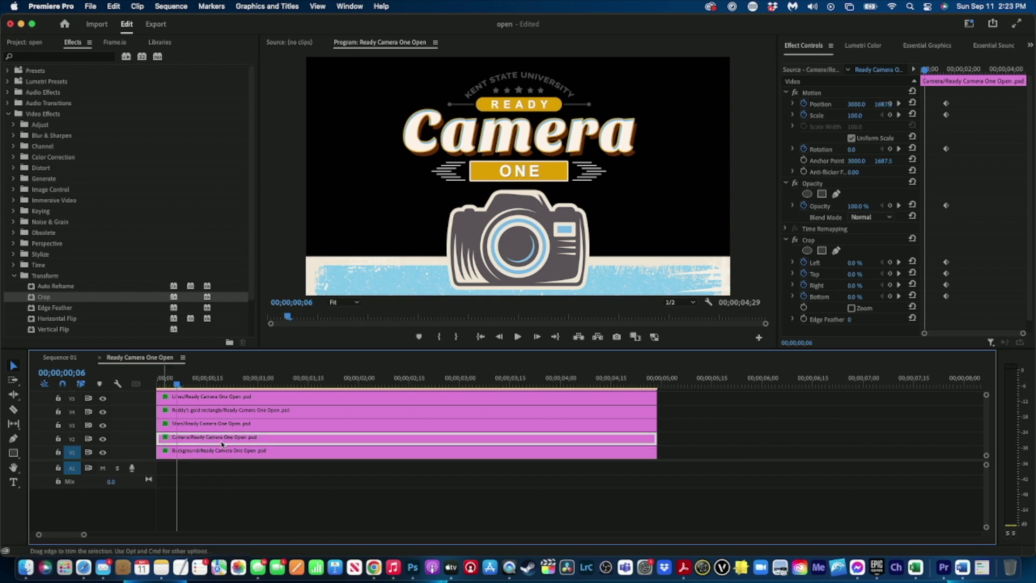
left_click_drag(177, 384, 167, 392)
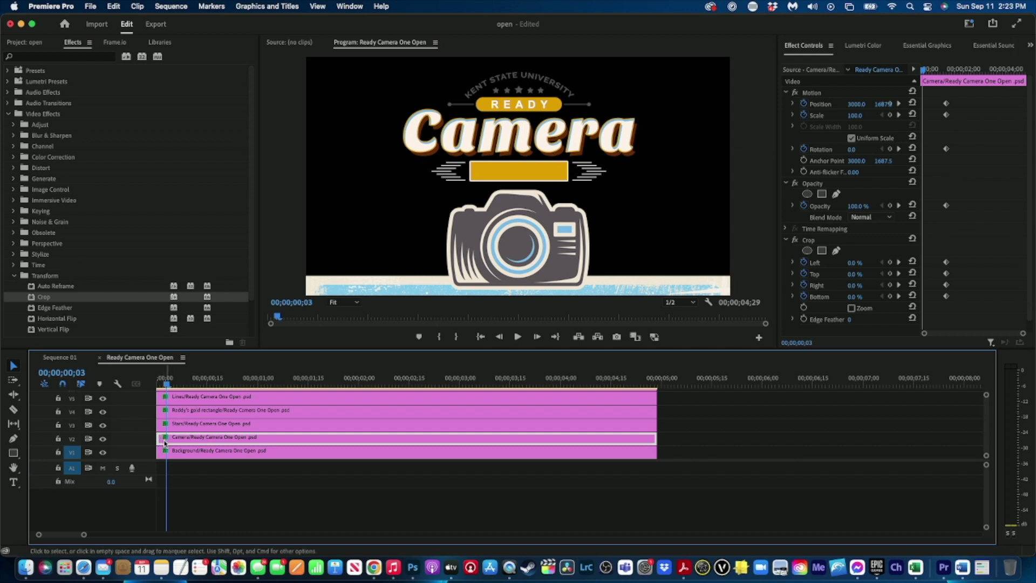
left_click_drag(160, 439, 167, 438)
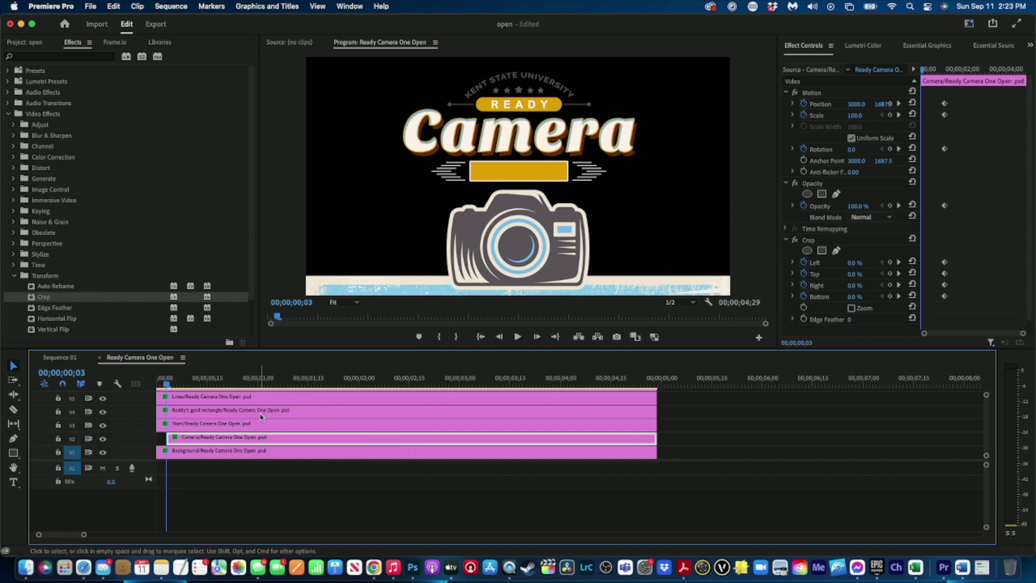
At the Camera clip's first frame, 00;00;00;03, keyframe a 34° rotation and a vertical position above the frame.
key("Left")
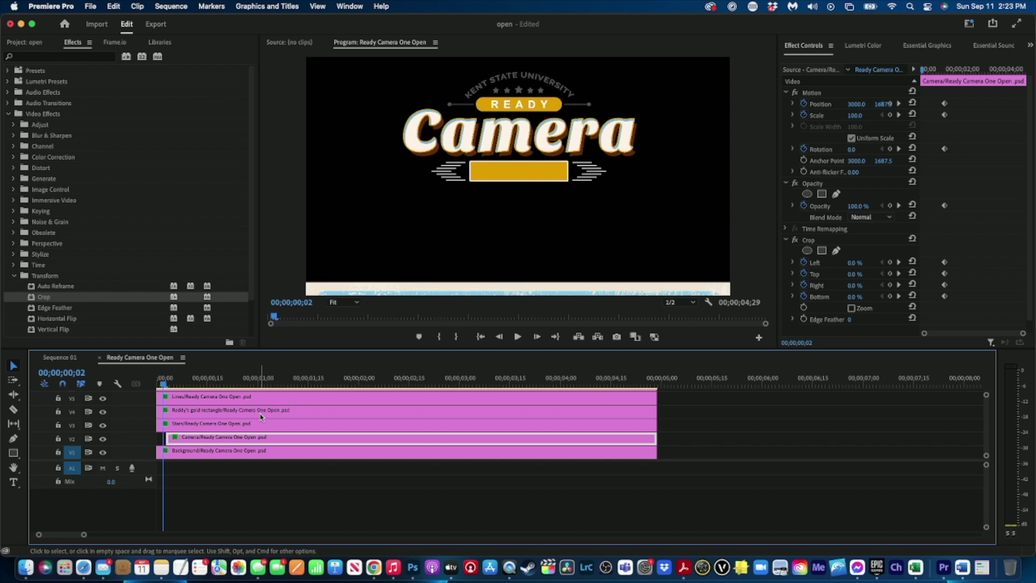
key("Right")
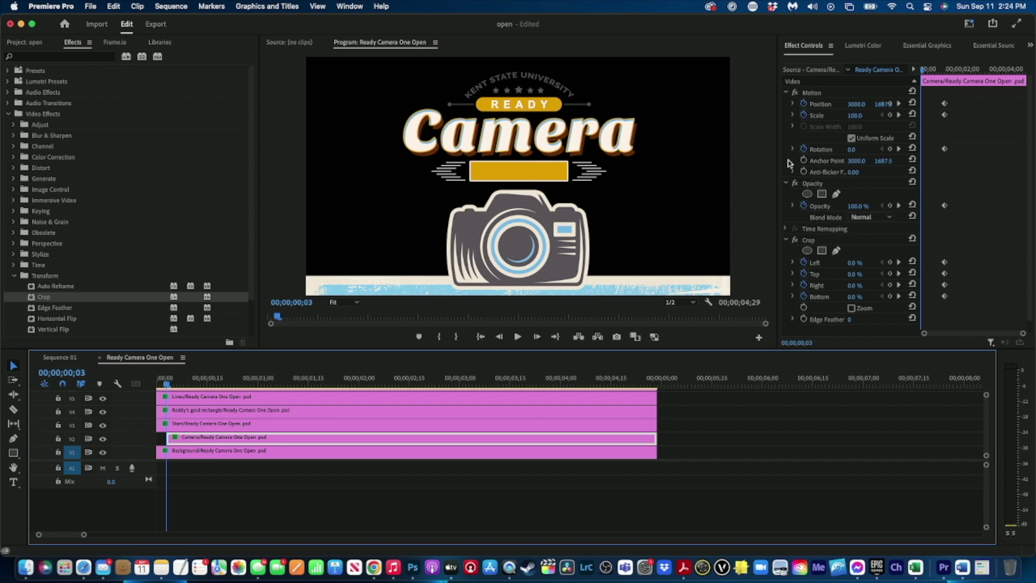
left_click(852, 151)
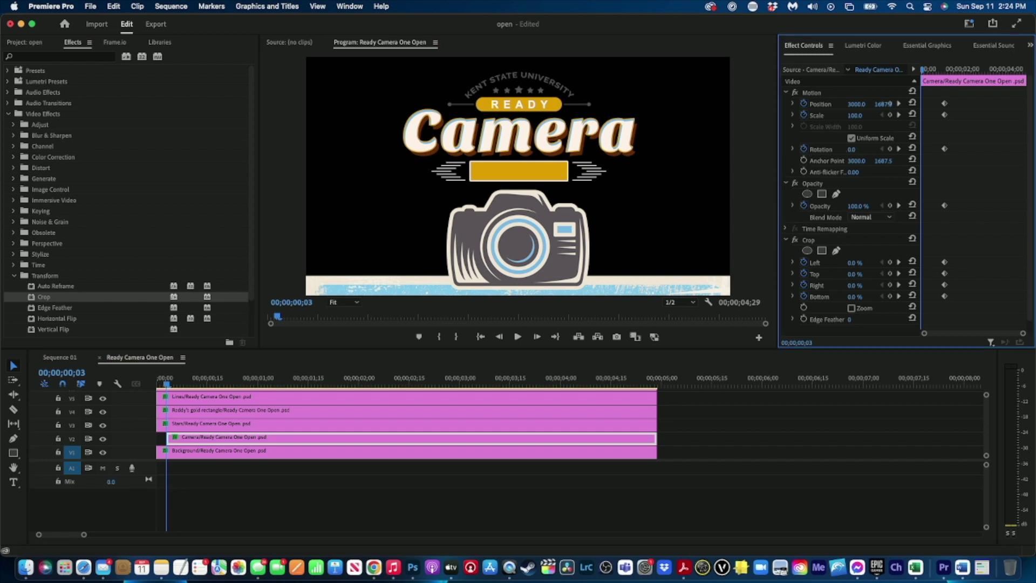
left_click_drag(852, 151, 870, 151)
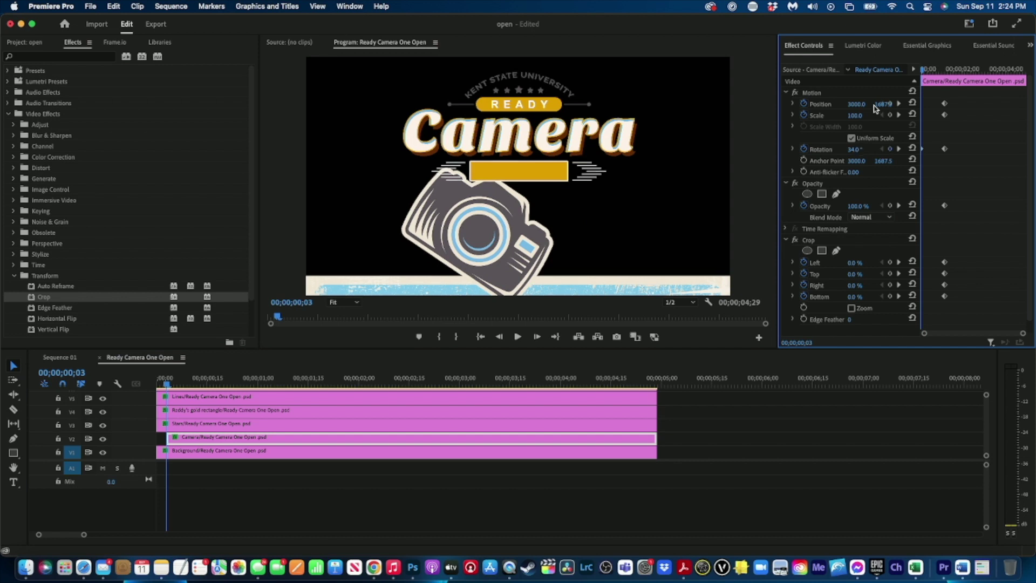
left_click_drag(883, 104, 853, 104)
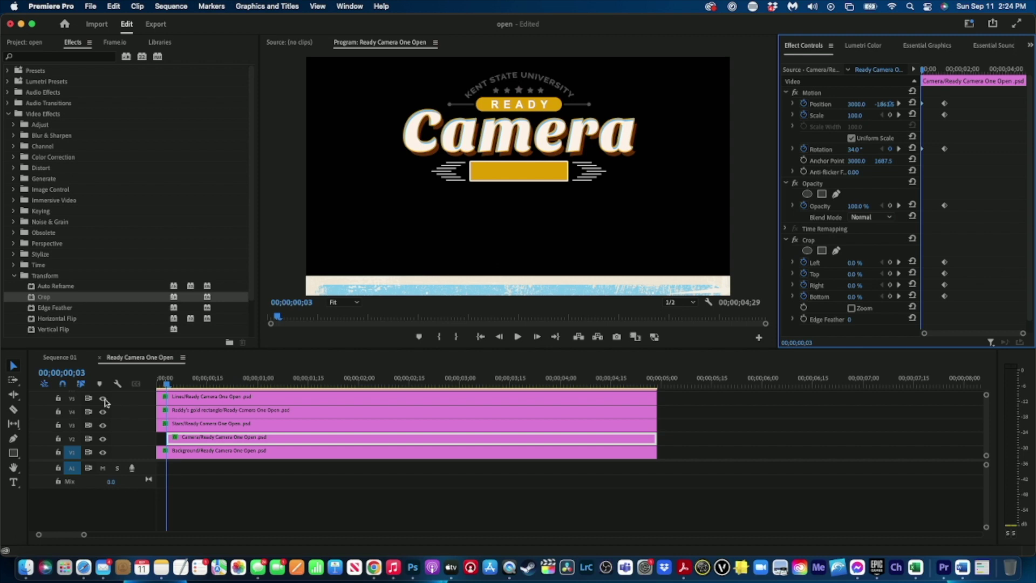
Play the sequence from the start to review the camera graphic's rotating drop into place.
left_click_drag(167, 387, 139, 387)
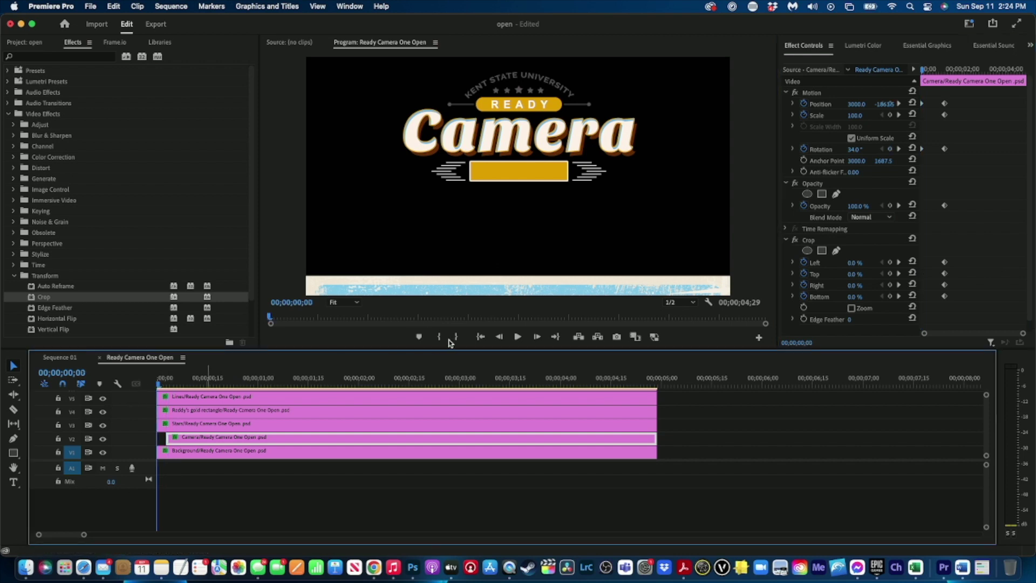
left_click(517, 337)
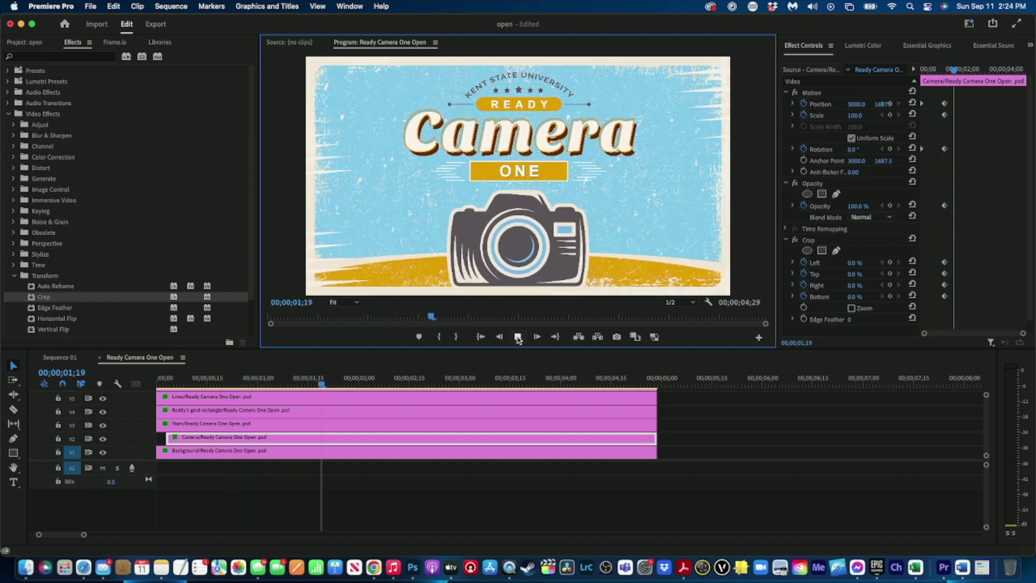
left_click(514, 337)
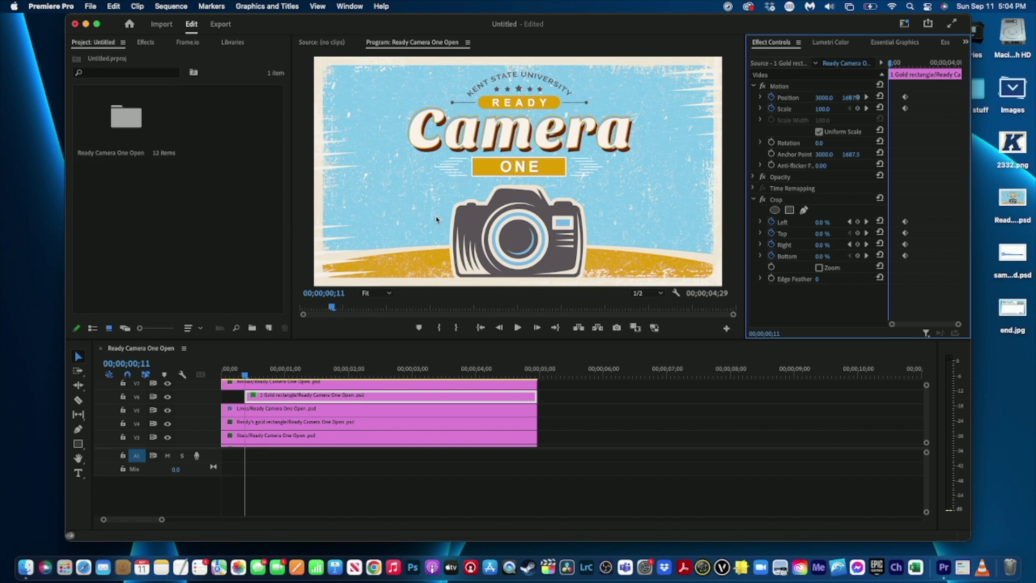
At the 1 Gold rectangle clip's first frame, 00;00;00;11, keyframe the Left and Right crop at 50% each.
left_click(278, 400)
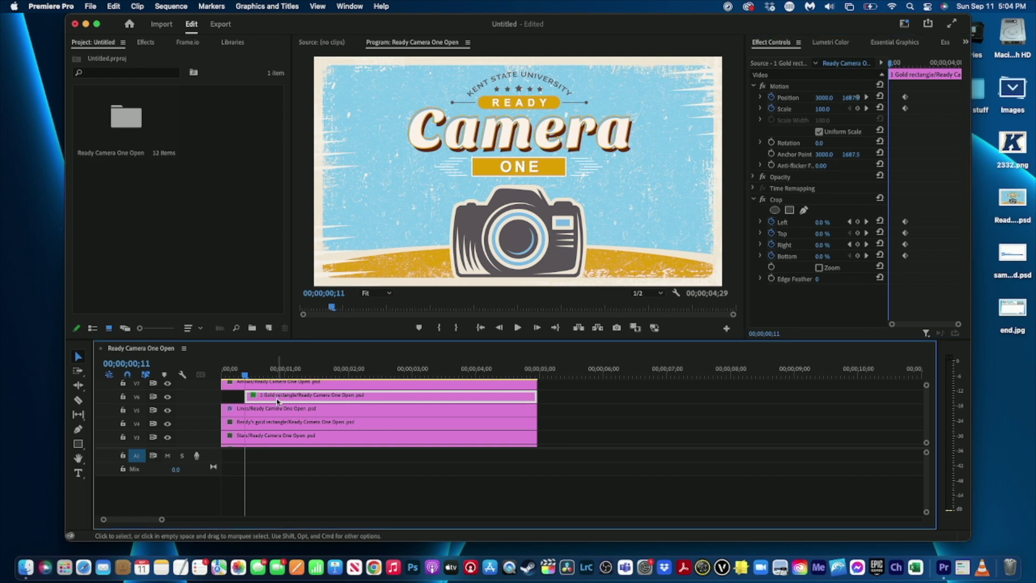
left_click(248, 378)
key("Left")
key("Left")
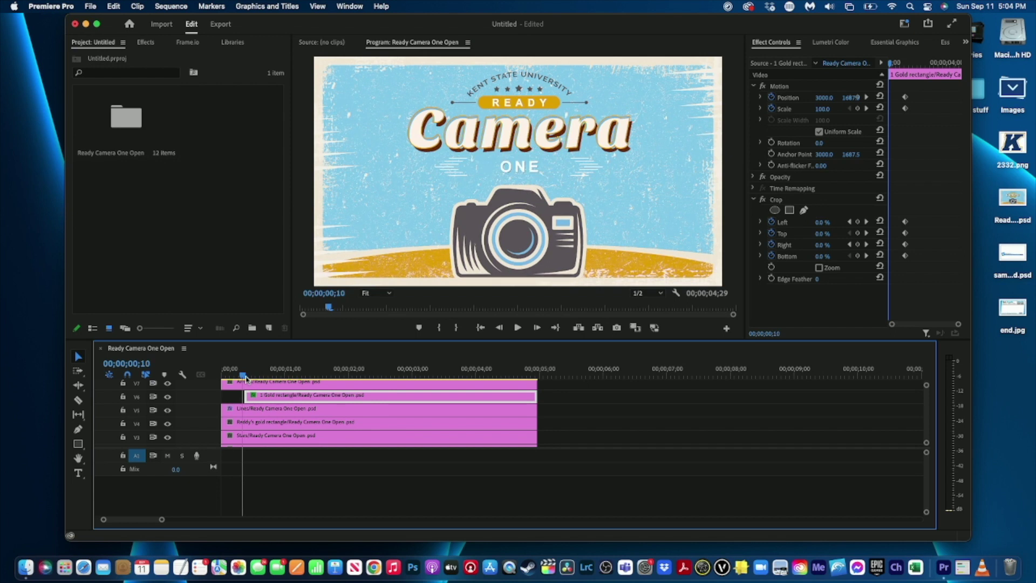
key("Right")
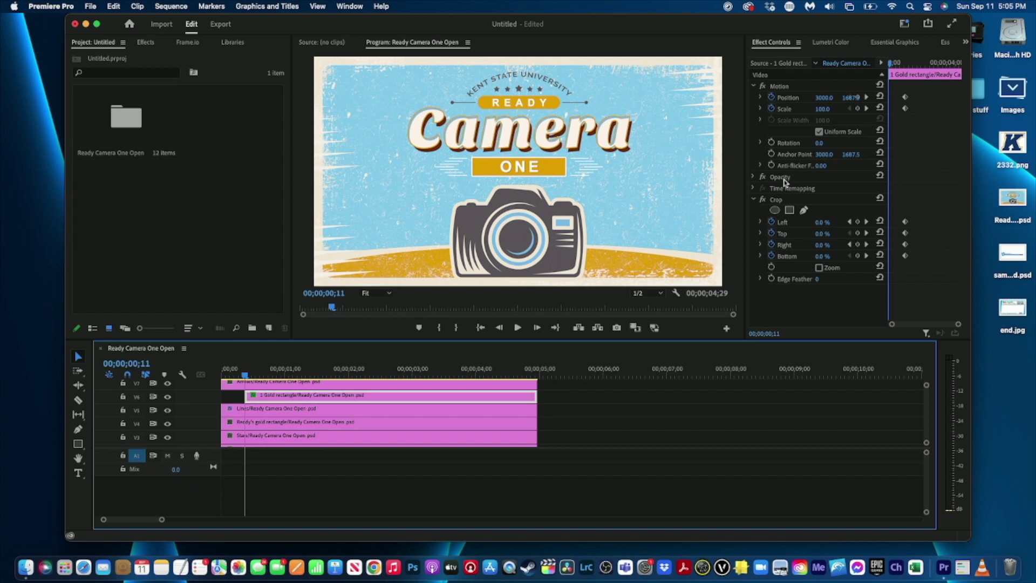
left_click(821, 223)
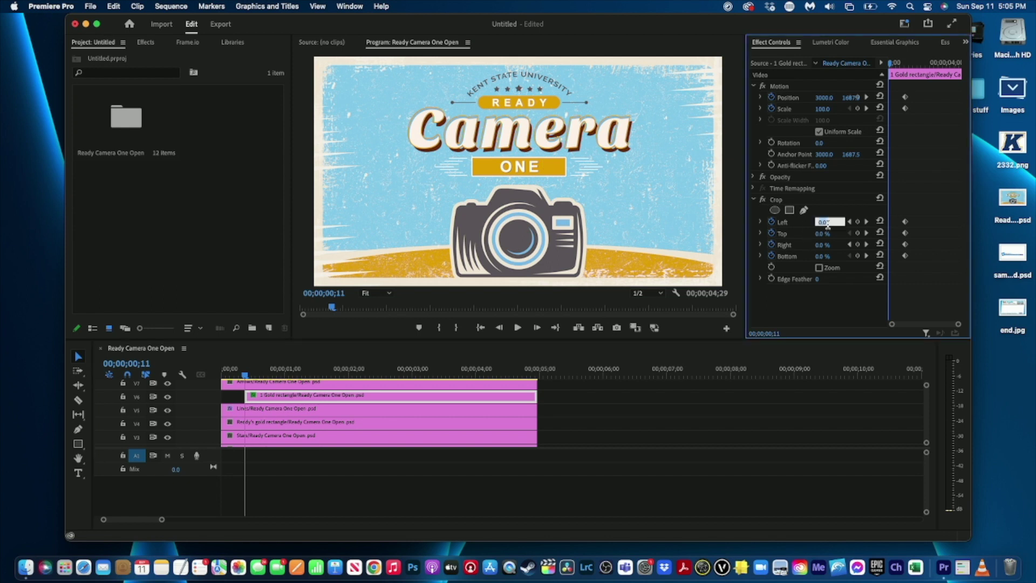
type("50")
key("Return")
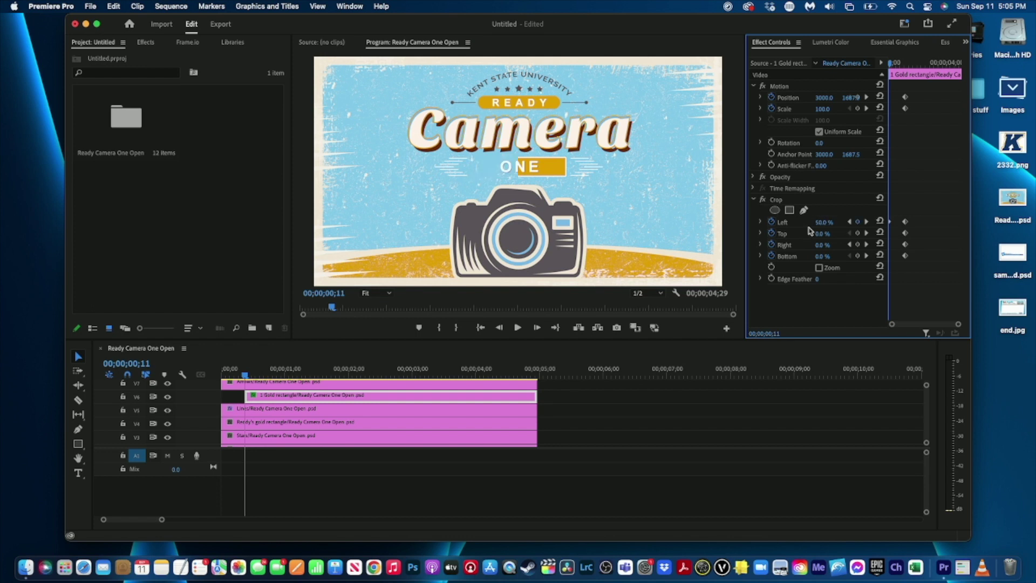
left_click(821, 248)
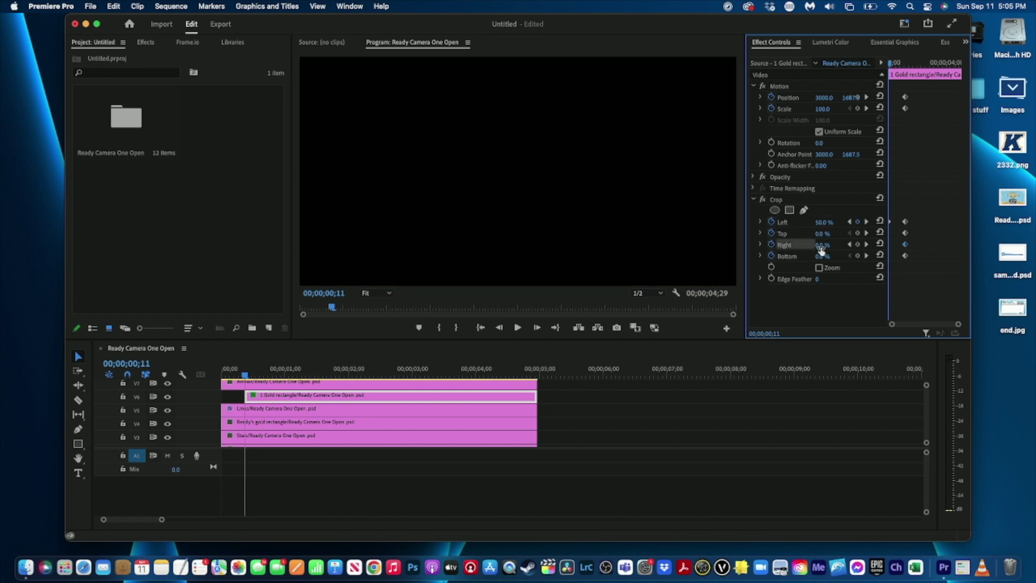
left_click(829, 244)
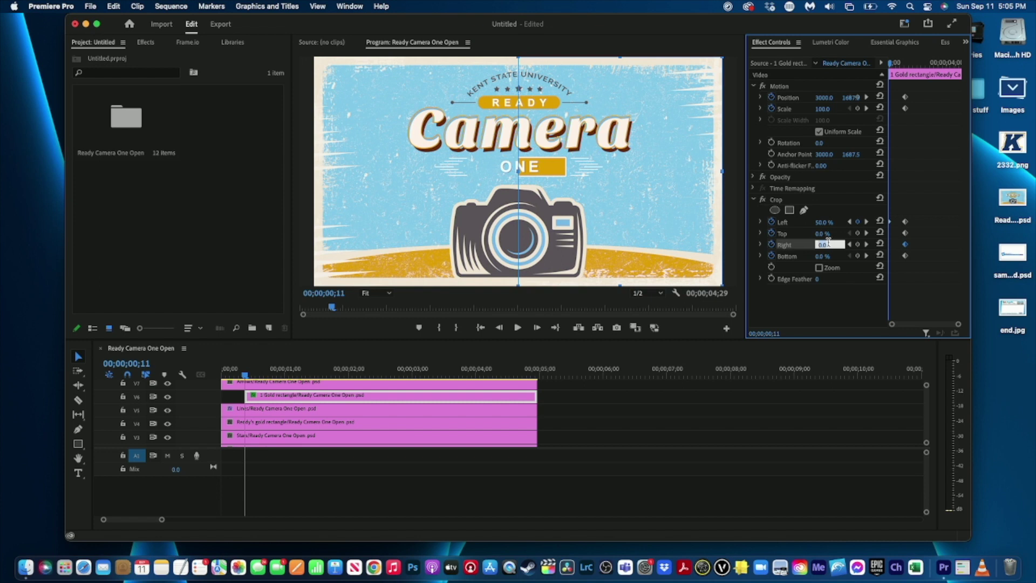
type("50")
key("Return")
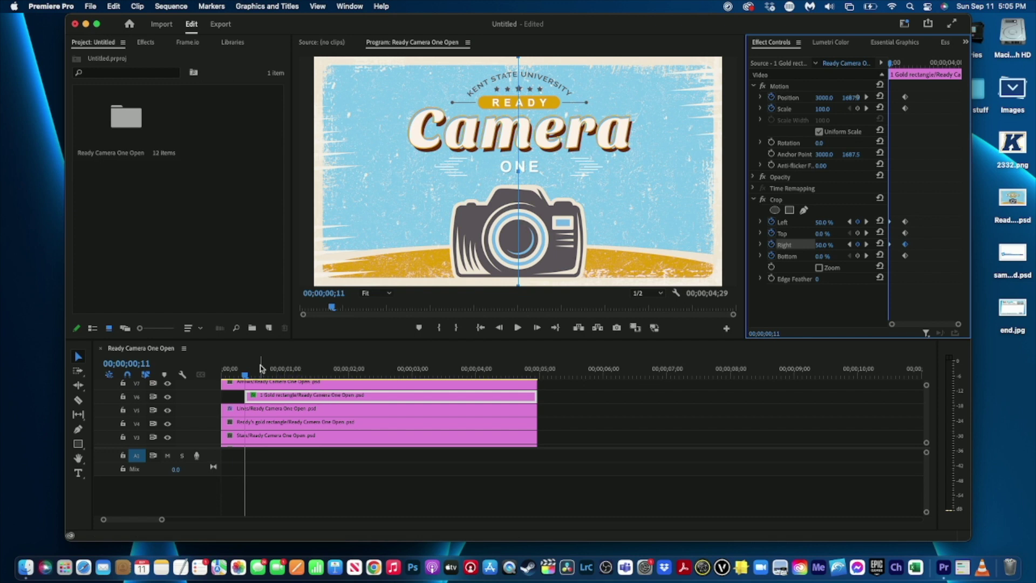
Advance frame by frame from 00;00;00;11 to examine how the gold rectangle's crop opens from the center.
key("Right")
key("Right")
key("Right")
key("Right")
key("Right")
key("Right")
key("Right")
key("Right")
key("Right")
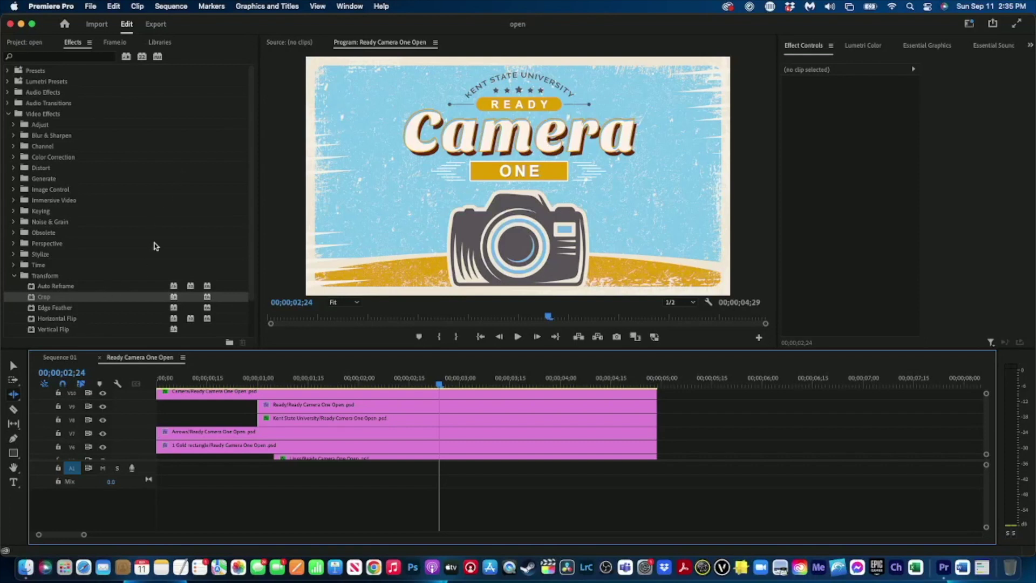
Export the Ready Camera One Open sequence as an Apple ProRes MXF OP1a media file using the Apple ProRes 422 codec.
left_click(162, 25)
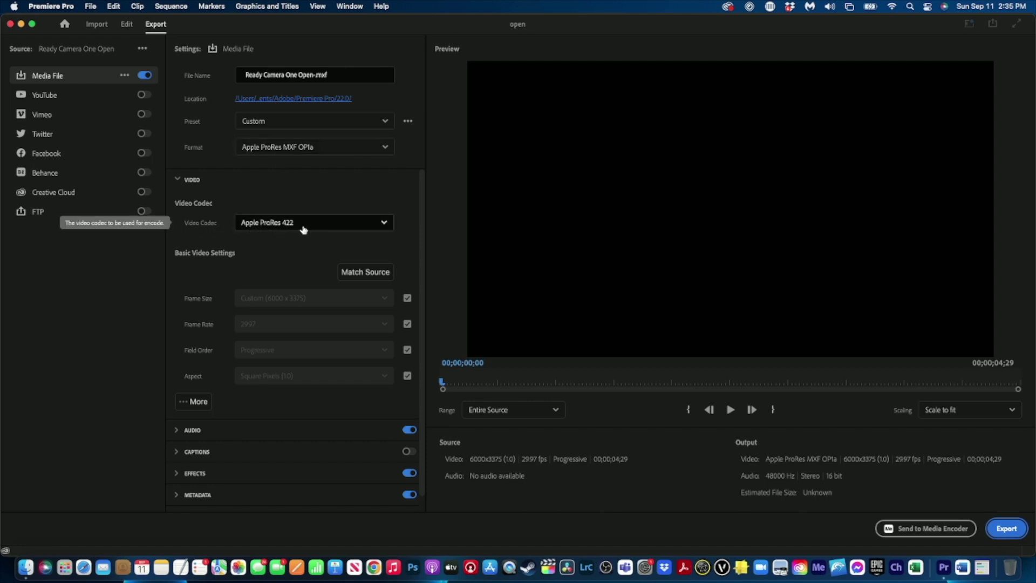
left_click(1017, 531)
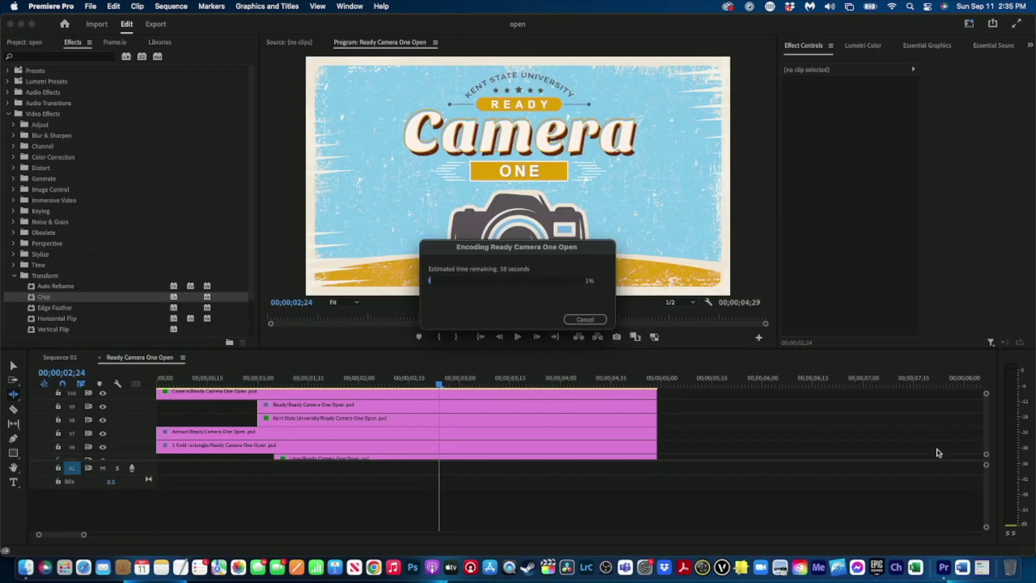